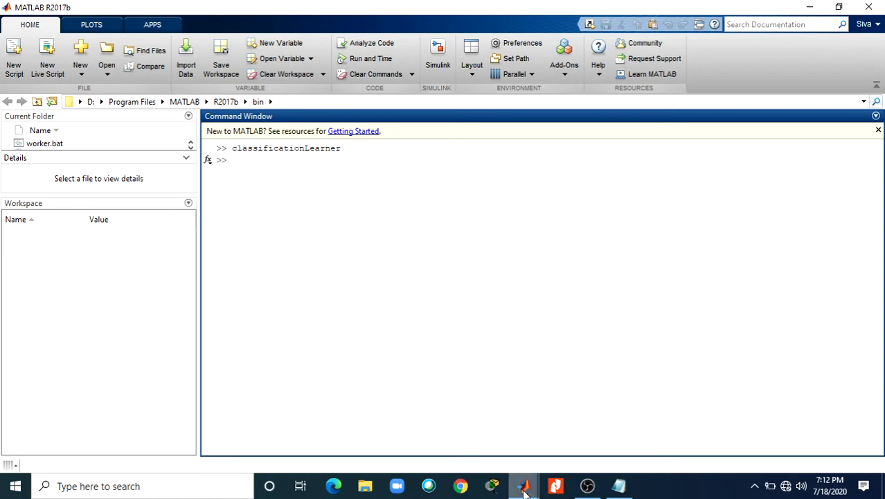
Read fisheriris.csv into a table variable named fishertable with the readtable function
mouse_move(524, 491)
click(563, 434)
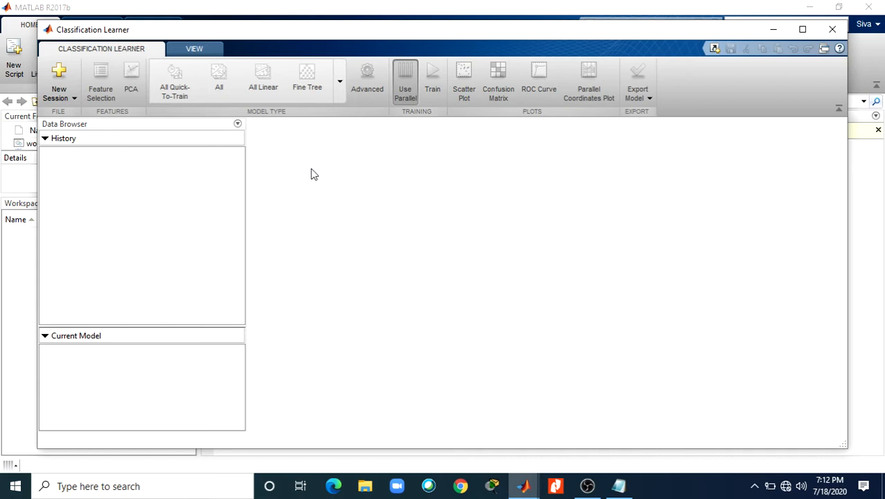
click(7, 237)
click(232, 160)
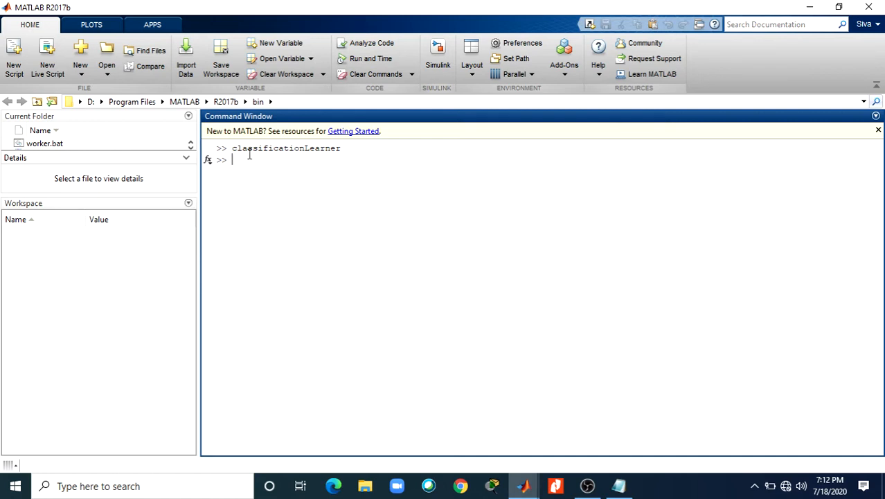
text(fishertable = readtable('fisheriris.csv');)
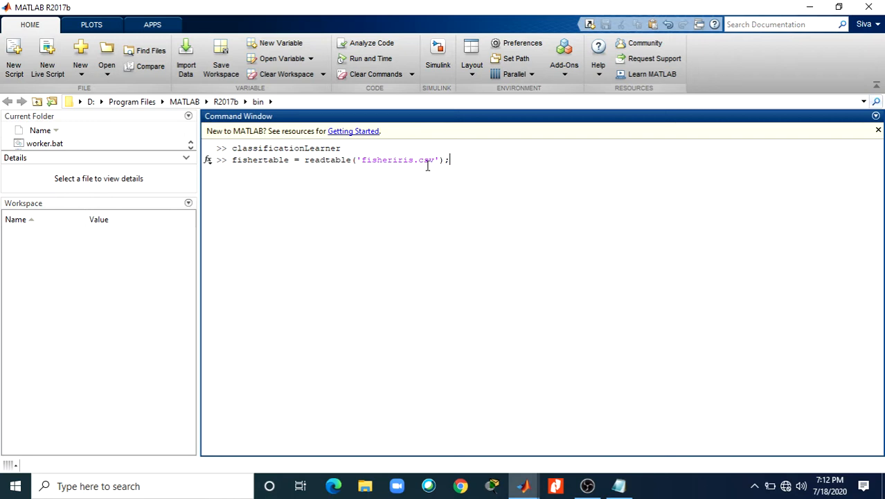
key(Return)
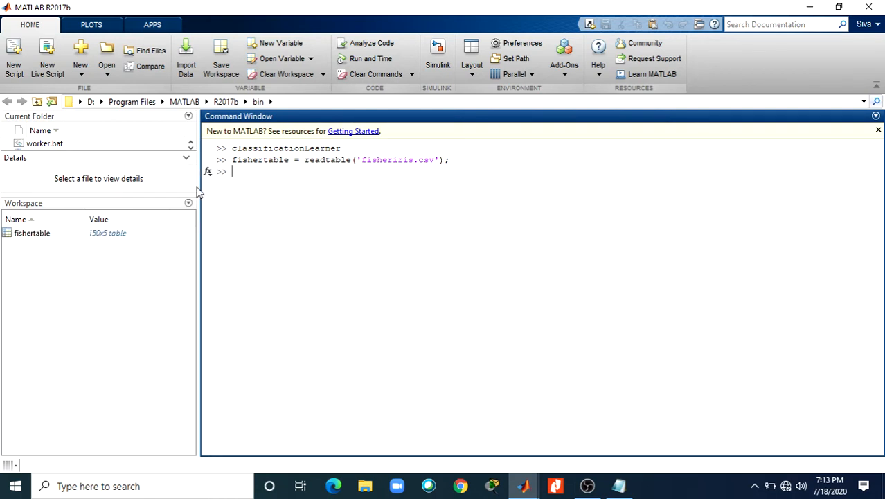
Open the fishertable variable and look through its rows of measurements and species
click(19, 238)
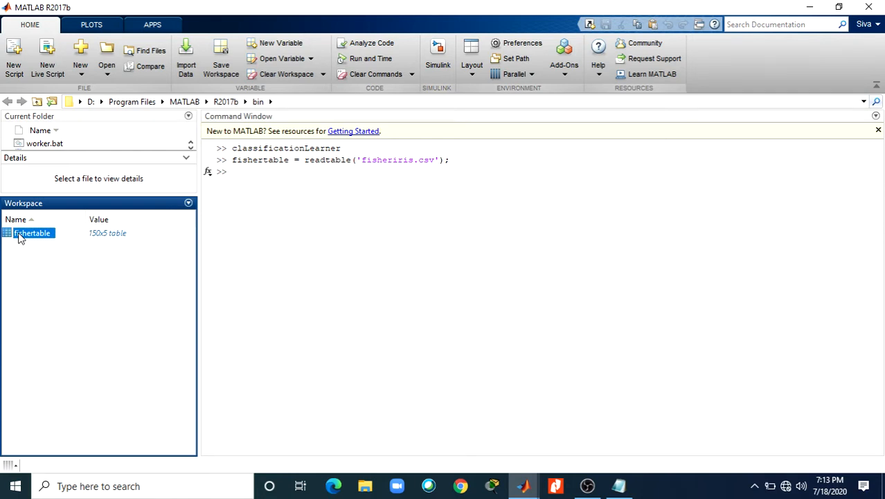
double_click(20, 237)
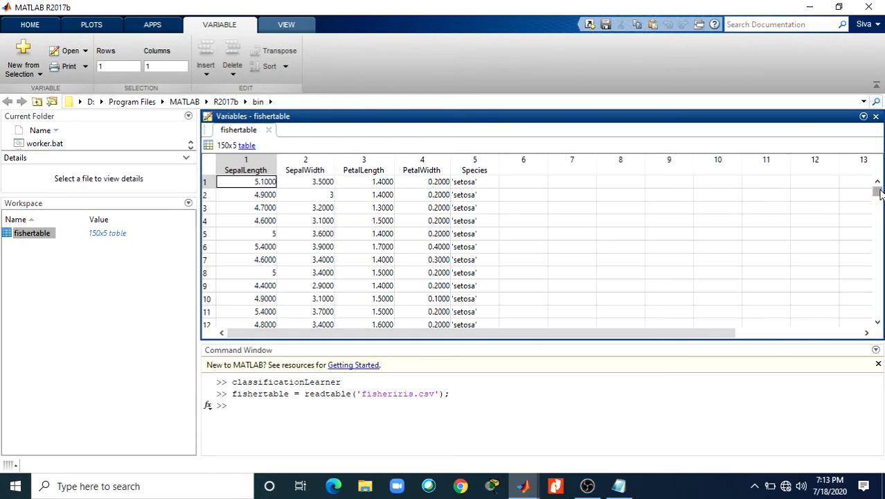
drag(879, 194, 876, 219)
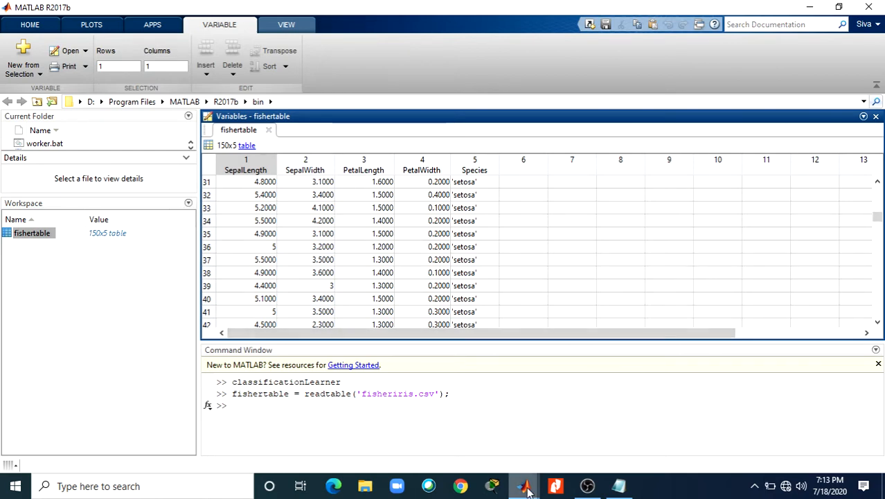
Start a new Classification Learner session from the workspace variable fishertable, with Species as response, four predictors and 5-fold cross-validation
mouse_move(524, 485)
click(583, 415)
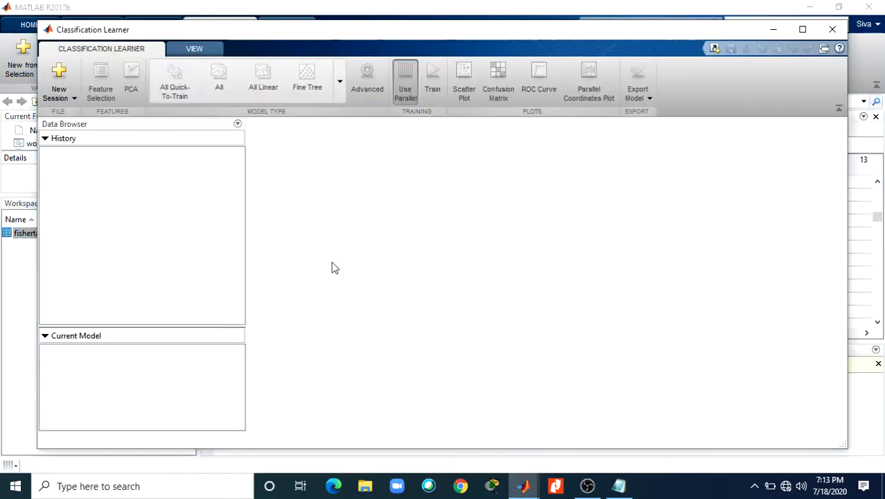
click(73, 98)
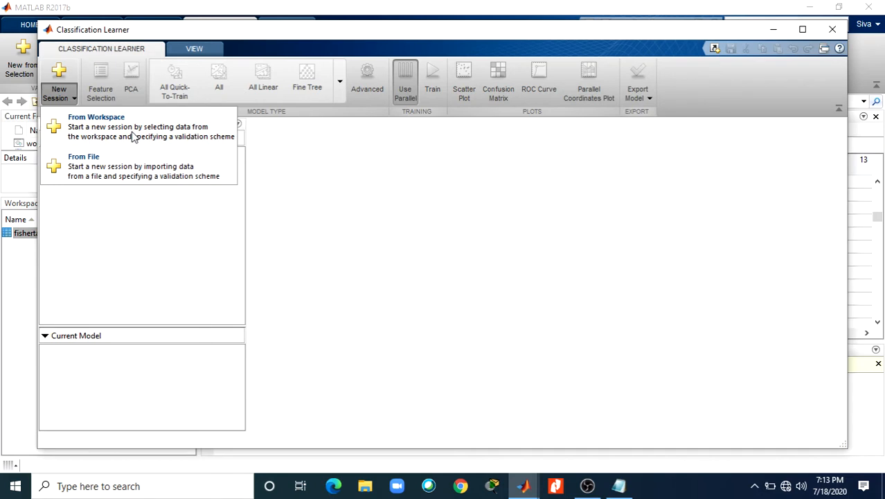
click(134, 137)
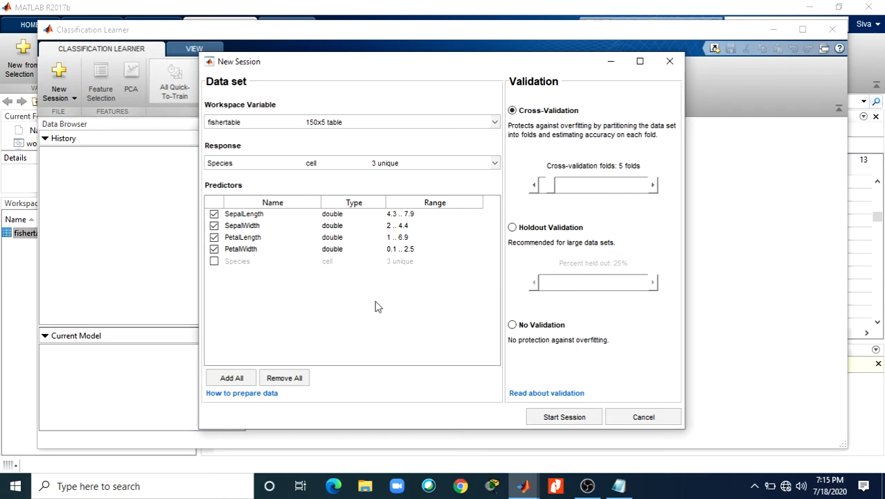
click(554, 420)
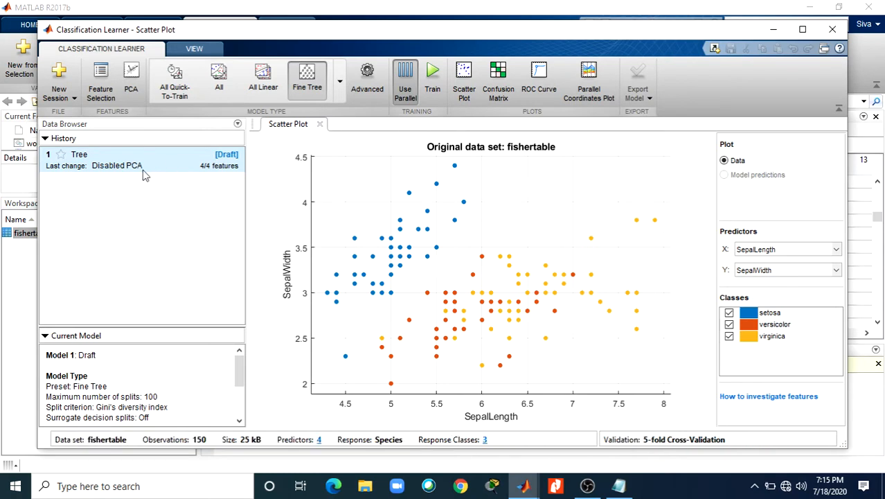
Browse the available classifier types and select the Medium Tree model
click(340, 83)
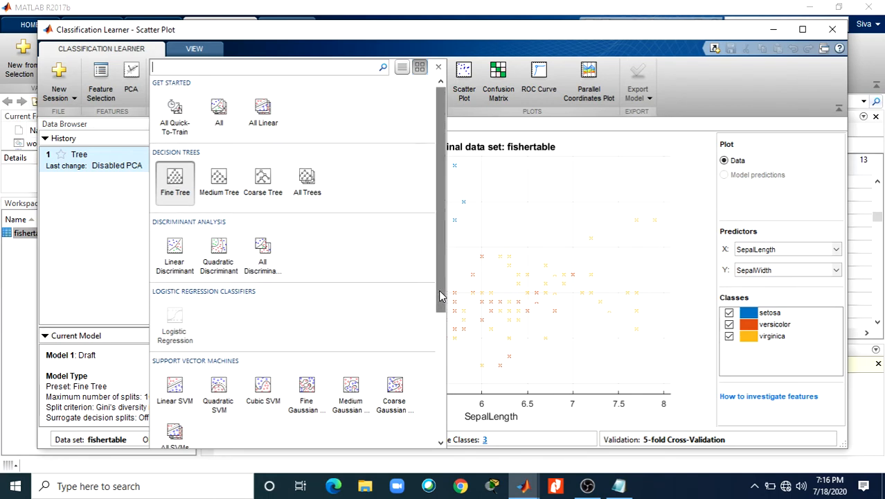
drag(438, 289, 447, 400)
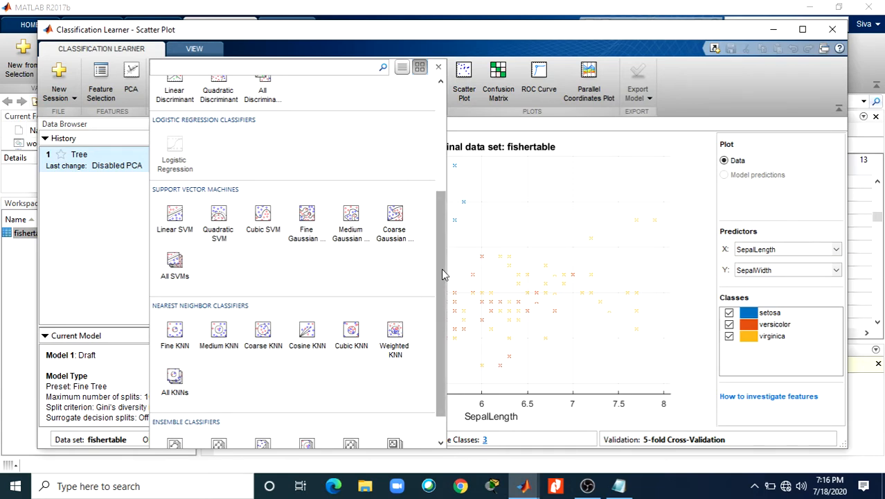
scroll(443, 277, down, 1)
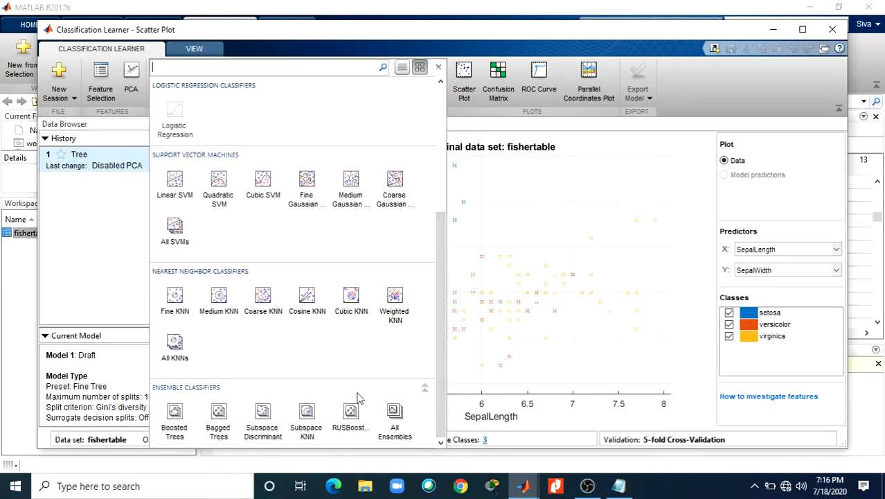
click(103, 233)
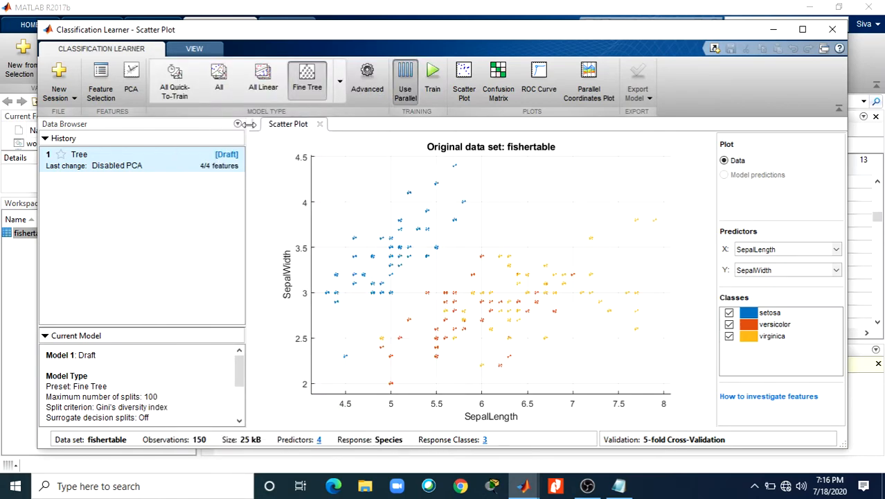
click(340, 85)
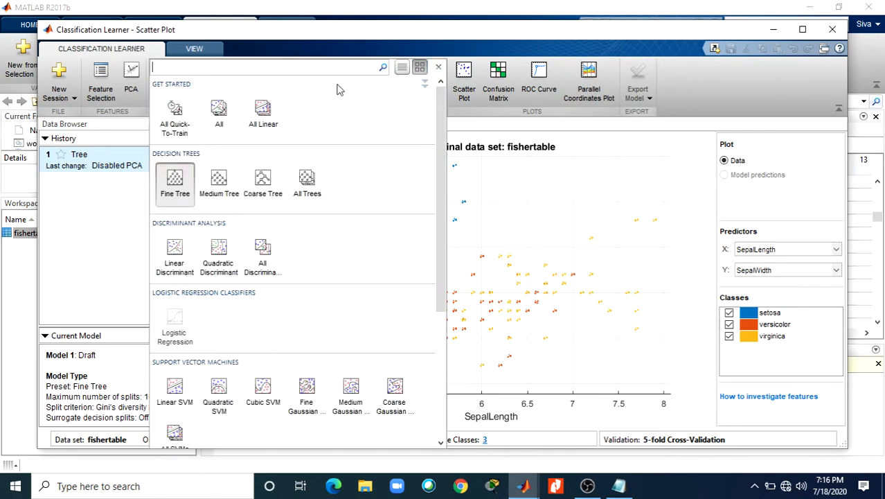
click(219, 181)
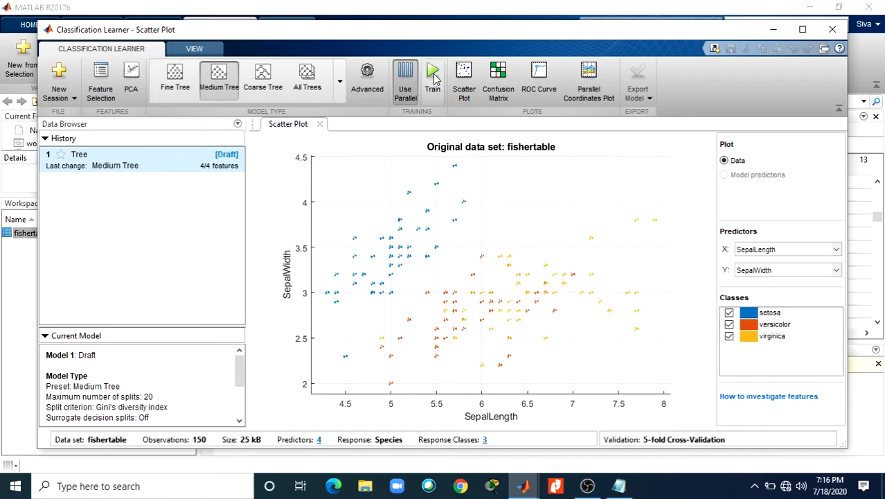
Select the All Trees model type and train all decision tree classifiers using parallel training
drag(238, 38, 300, 33)
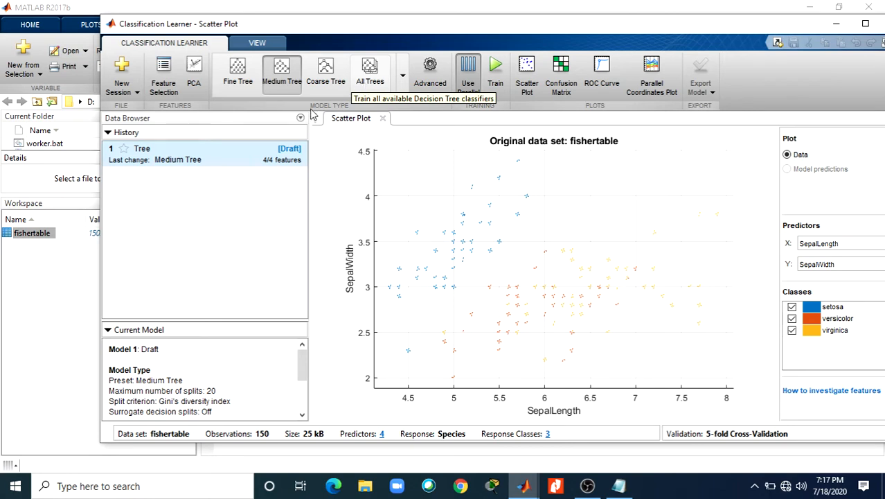
click(371, 76)
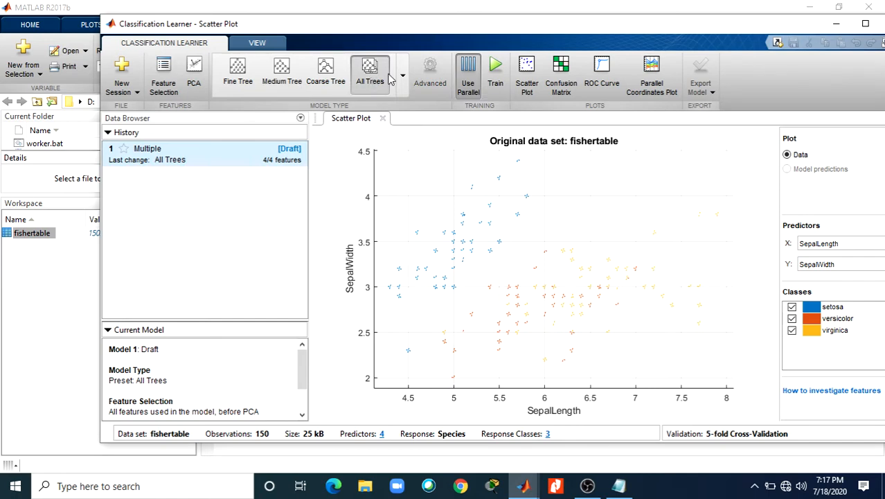
click(499, 72)
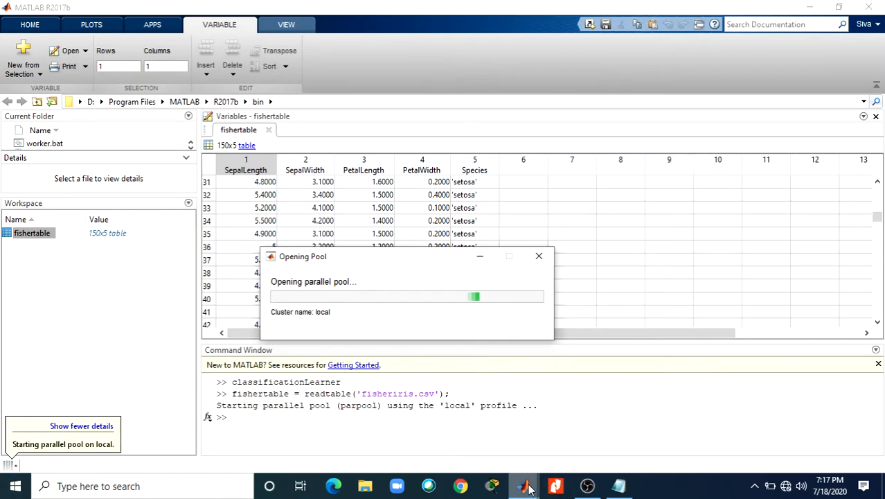
mouse_move(530, 485)
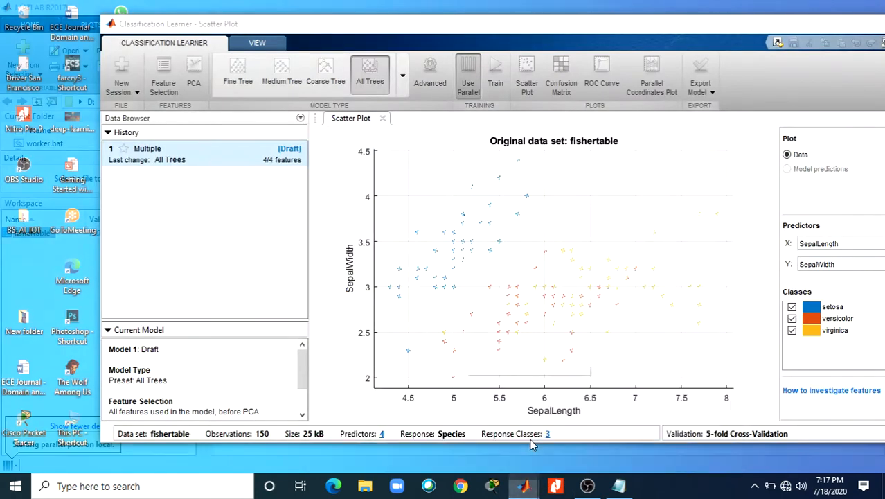
click(529, 444)
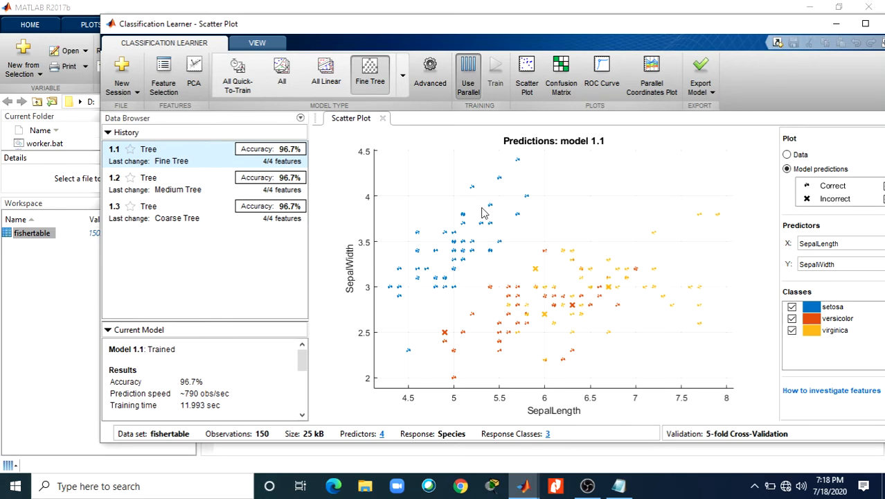
Inspect the class and predictor values of a setosa point in the model 1.1 predictions scatter plot
click(405, 81)
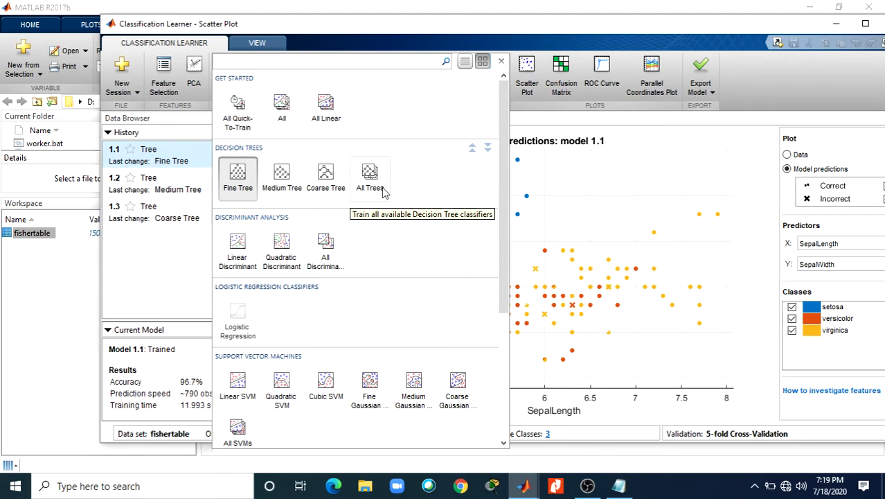
click(162, 258)
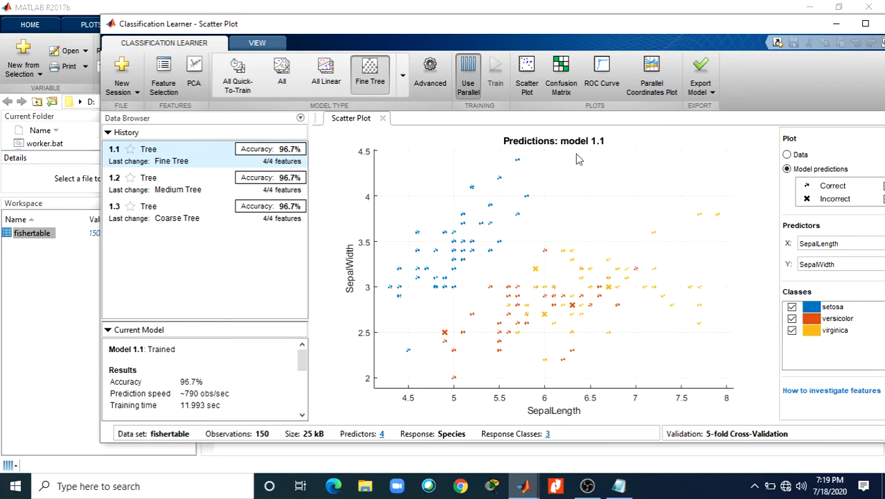
click(472, 187)
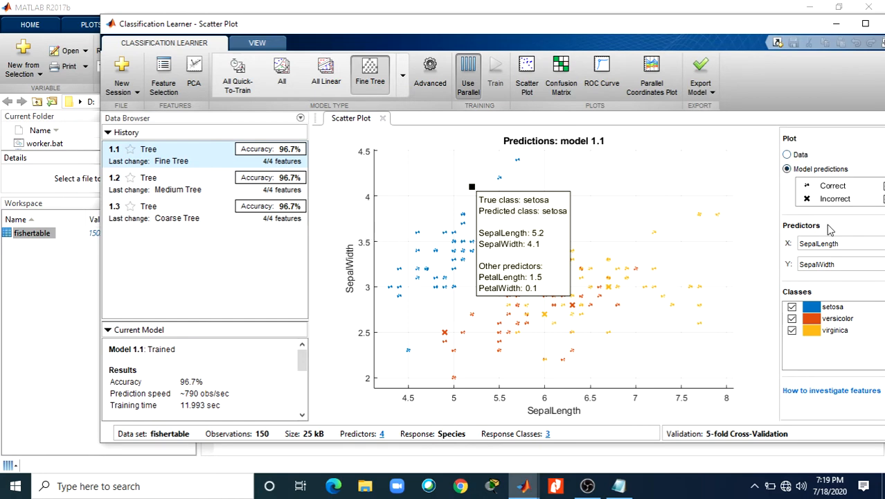
Set the scatter plot's predictors to SepalWidth on X and PetalWidth on Y, and compare the original data with the model predictions
drag(582, 28, 543, 27)
click(859, 243)
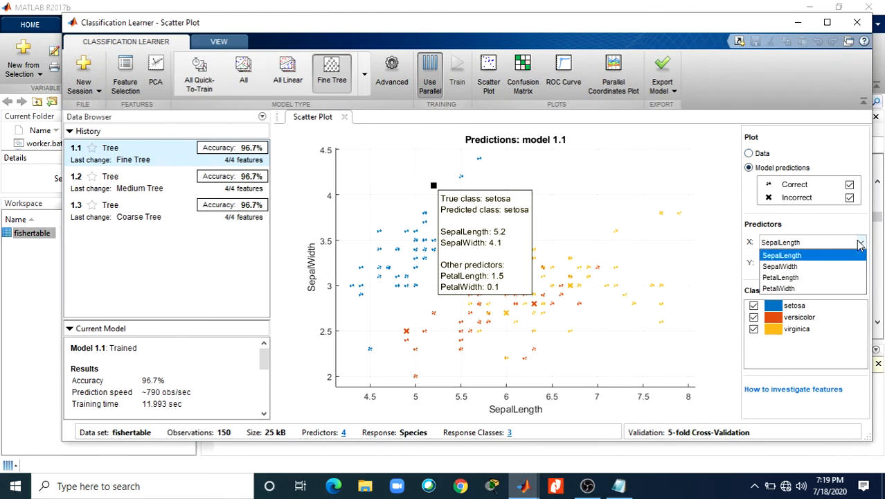
click(833, 268)
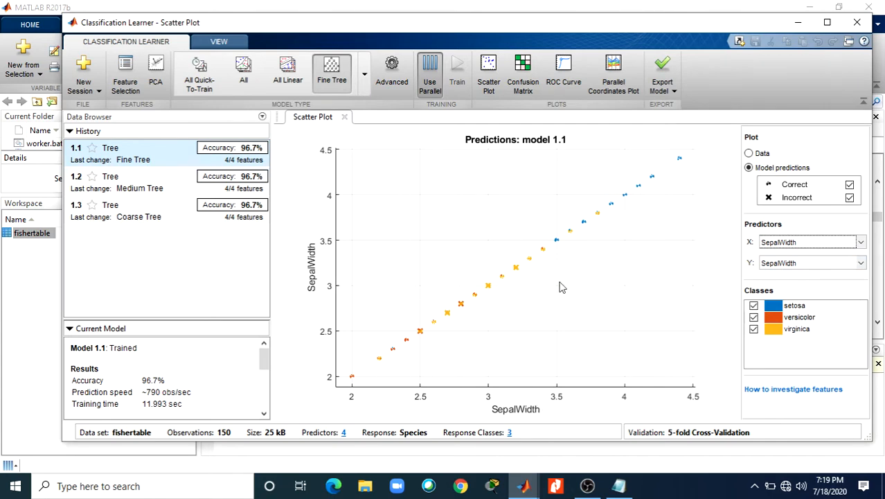
click(809, 264)
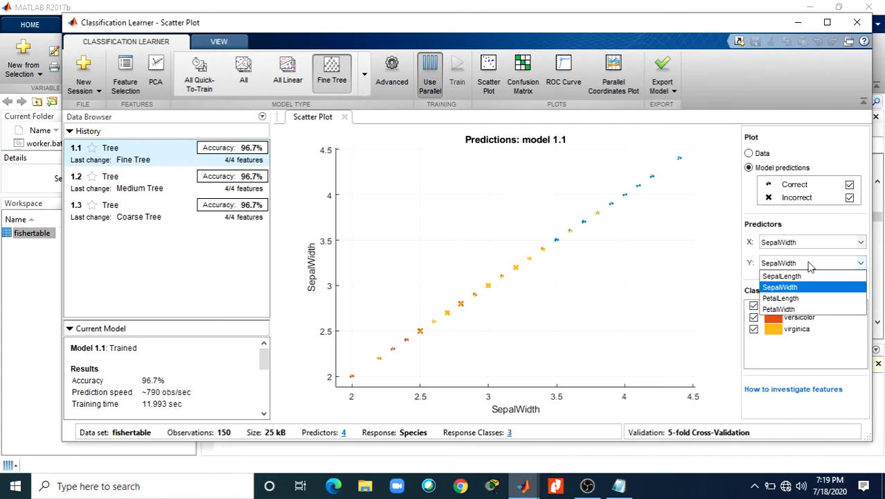
click(794, 298)
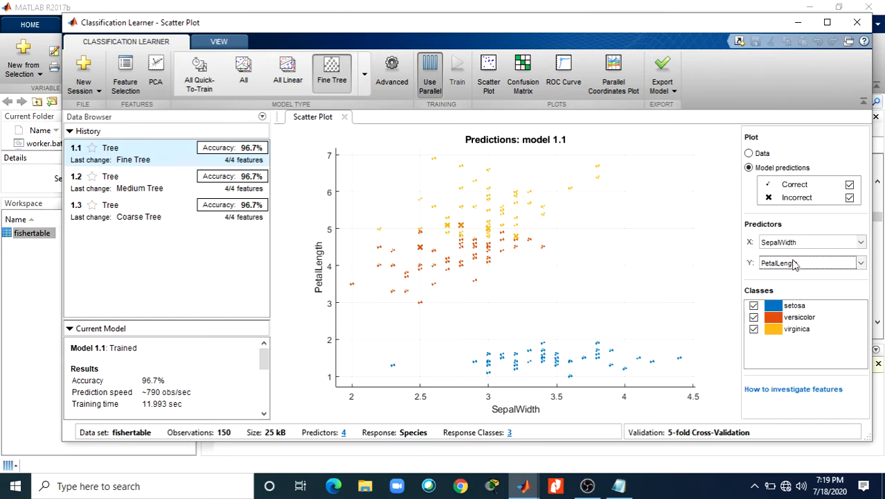
click(794, 267)
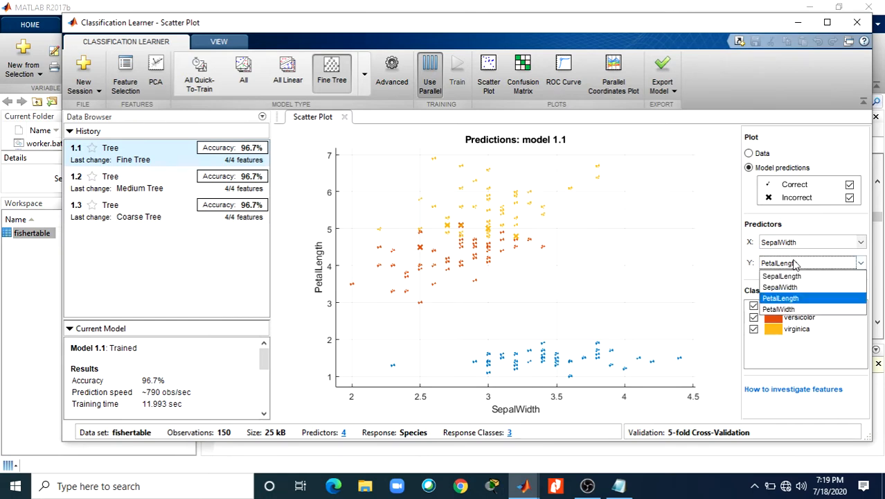
click(792, 309)
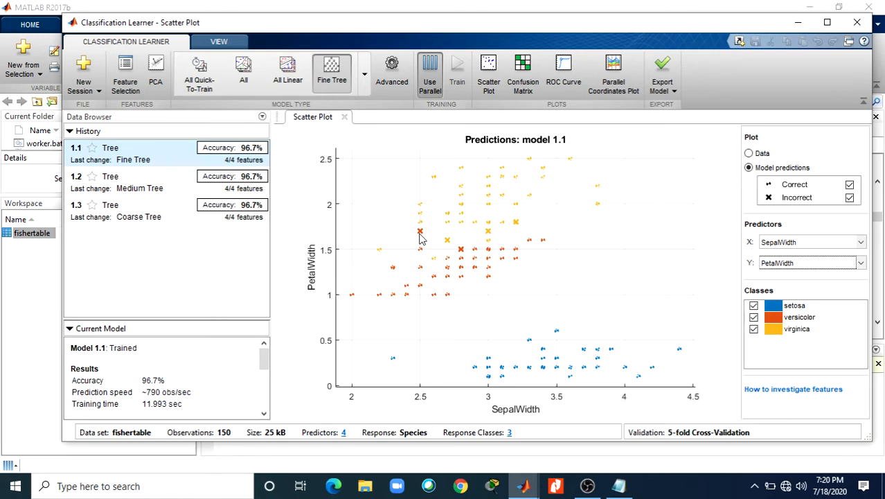
click(749, 154)
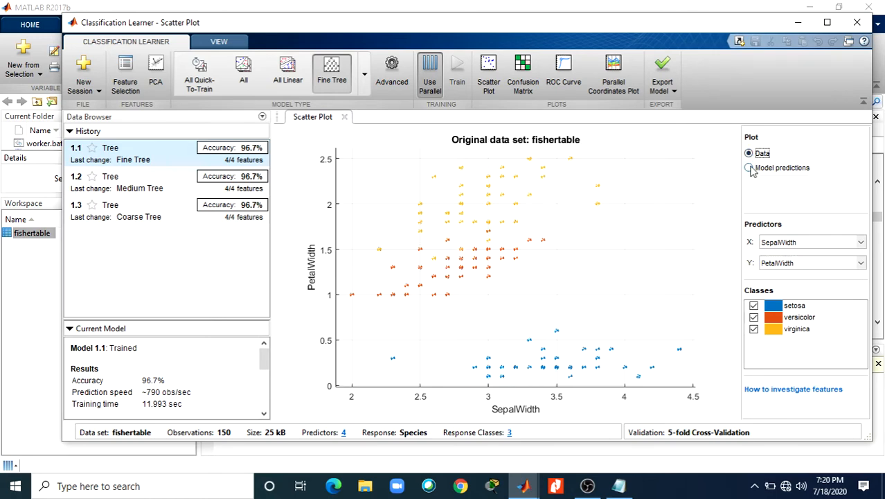
click(749, 168)
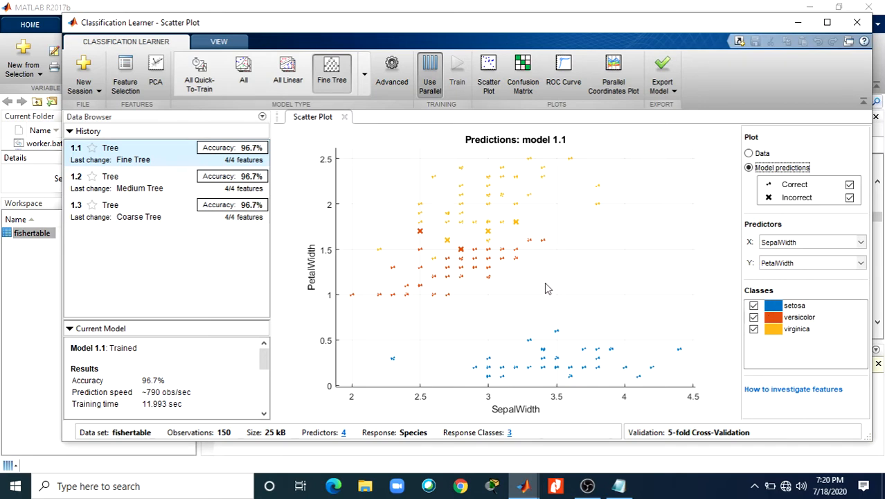
Plot the confusion matrix for model 1.1 and show its true positive and false negative rates
click(520, 76)
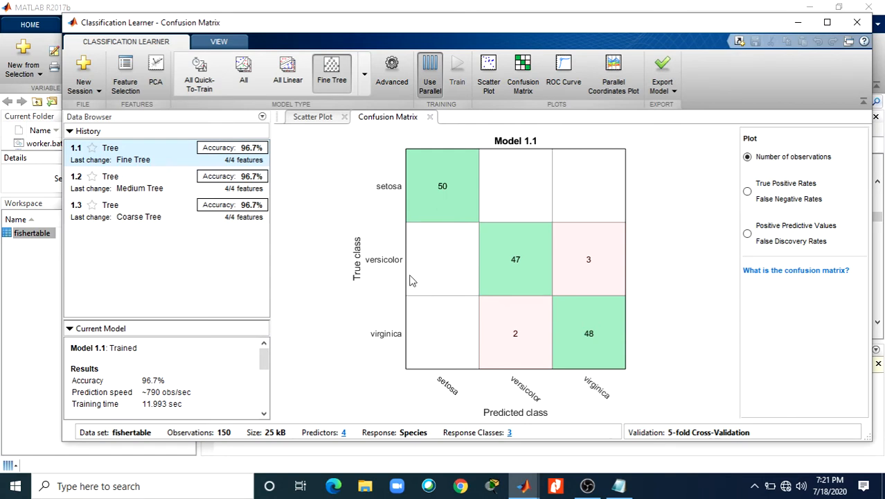
click(748, 193)
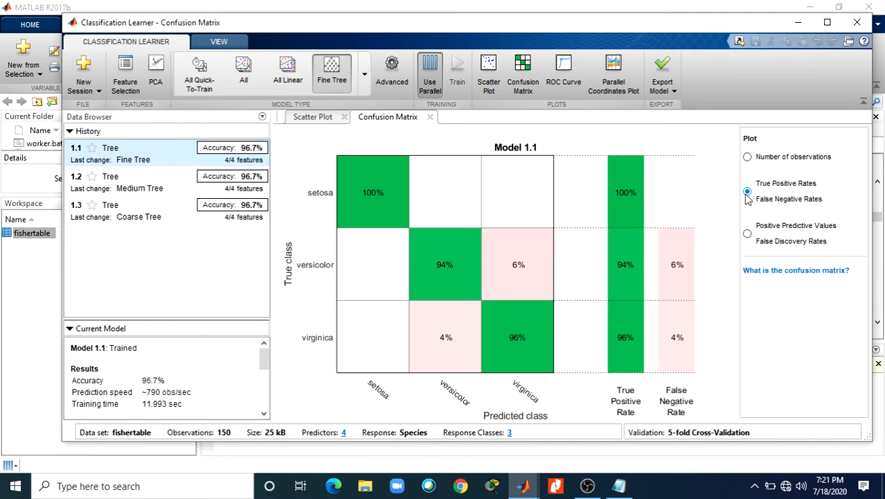
Show the confusion matrix's positive predictive values and false discovery rates, and add ROC curve and parallel coordinates plots for model 1.1
click(748, 234)
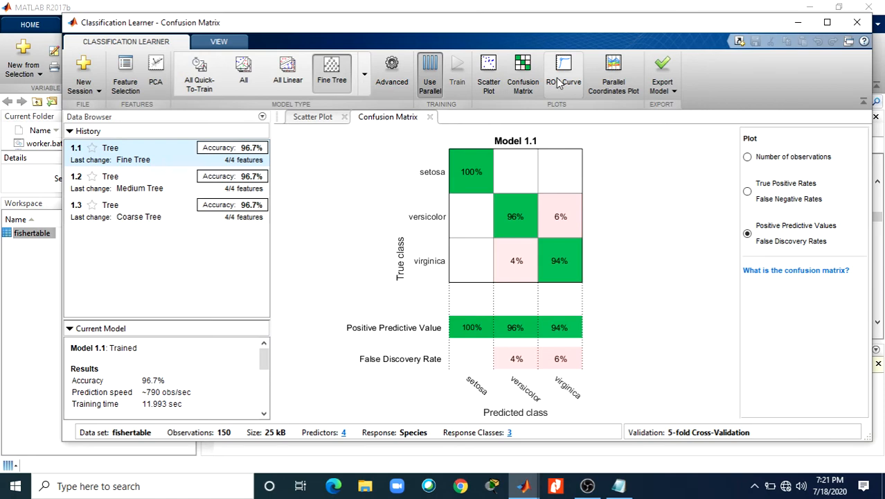
click(602, 89)
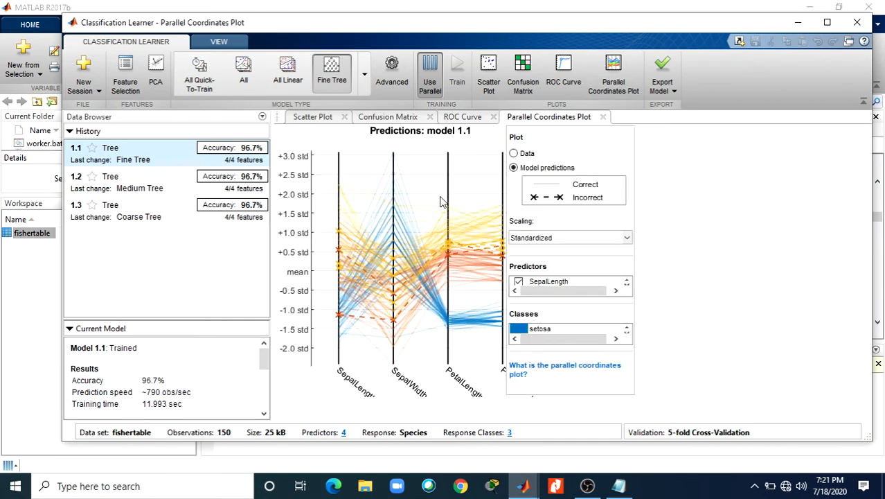
Show the ROC curve of model 1.1 with virginica as the positive class
click(455, 118)
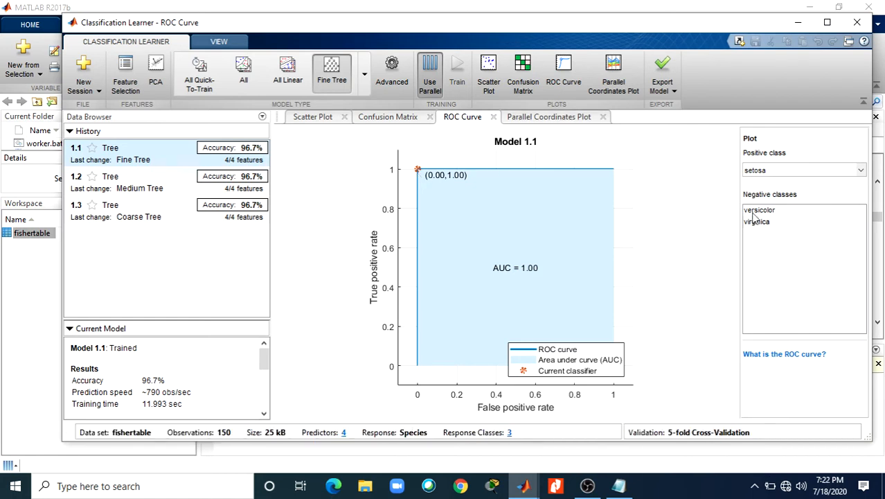
click(815, 170)
click(776, 205)
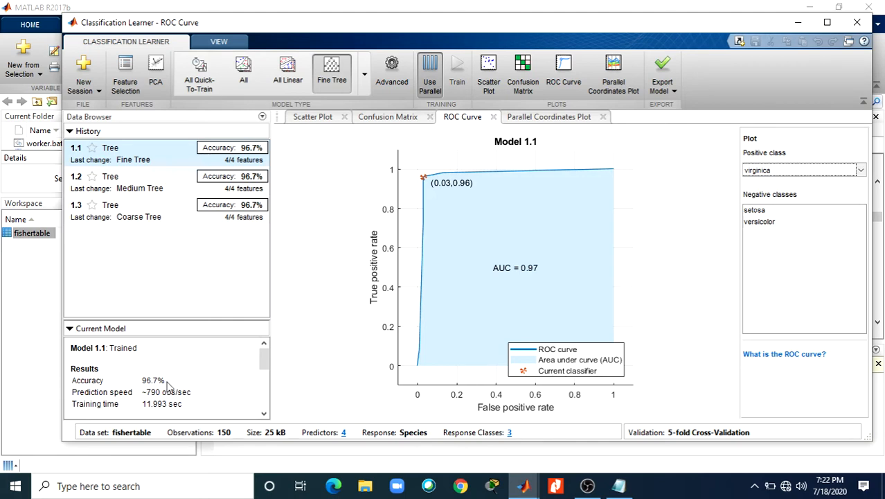
Compare the original data with the model predictions in the parallel coordinates plot, keeping Standardized scaling, and review its predictors and classes
click(539, 119)
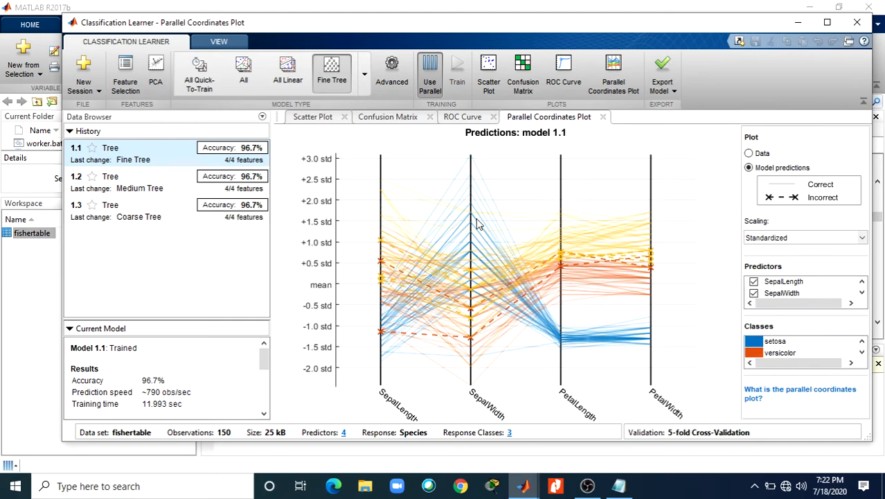
click(762, 154)
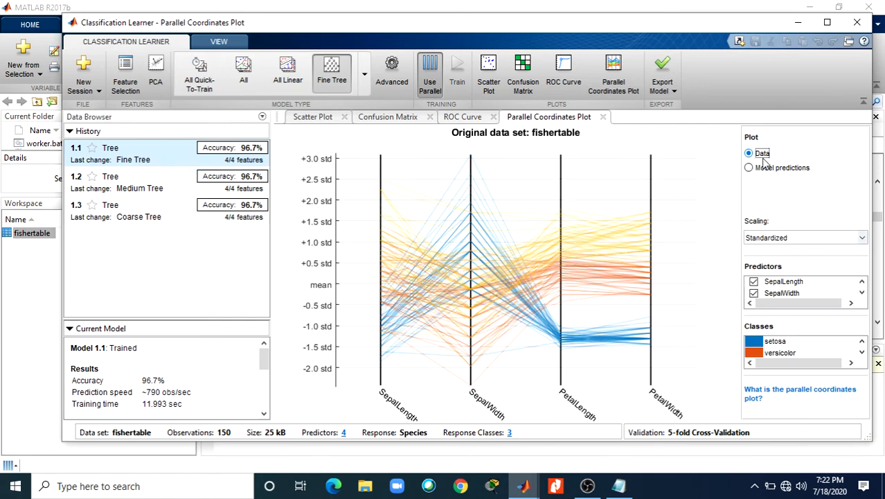
click(759, 172)
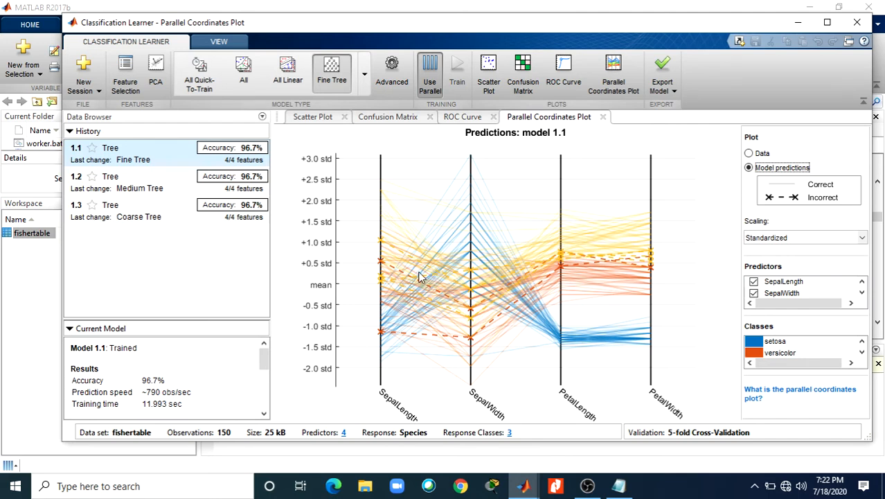
click(809, 239)
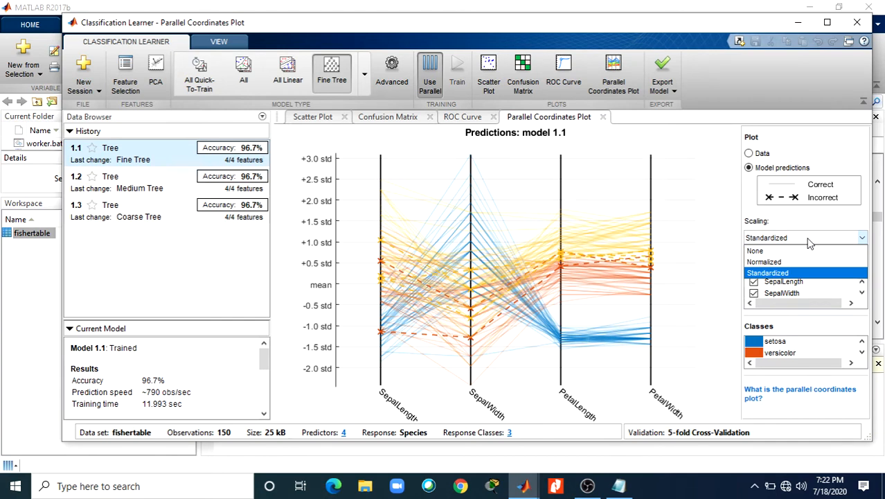
click(783, 273)
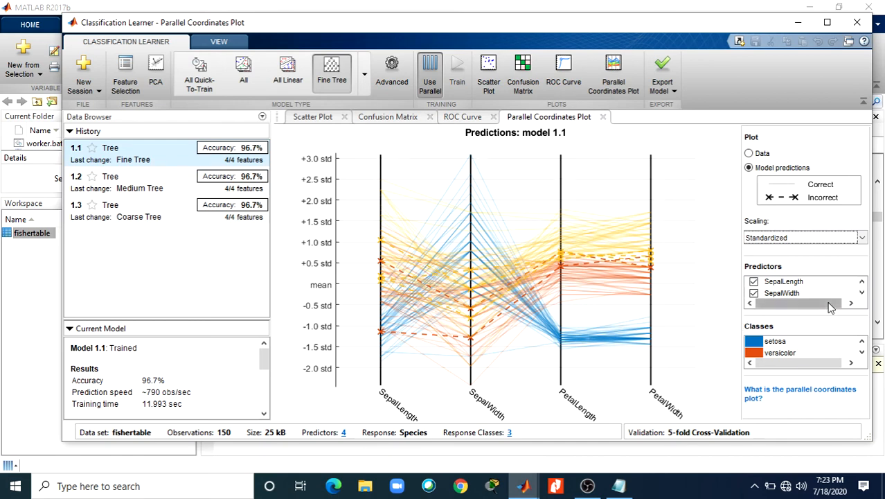
drag(829, 302, 837, 305)
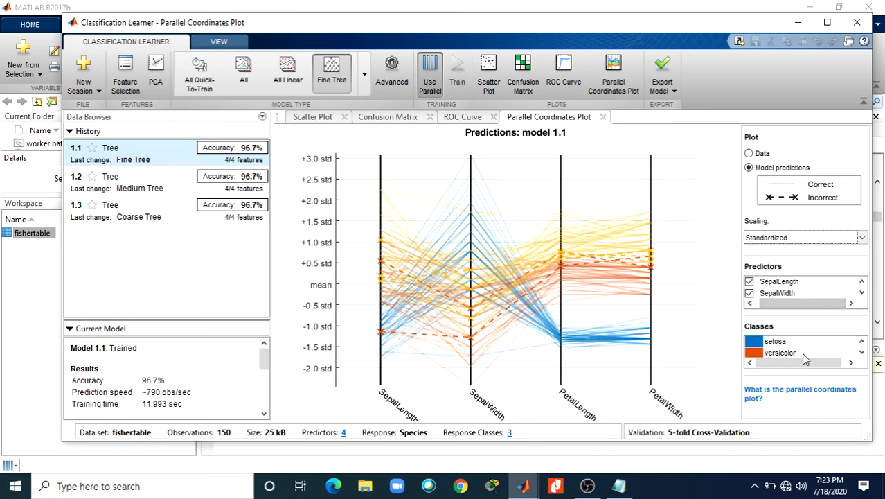
scroll(796, 353, down, 1)
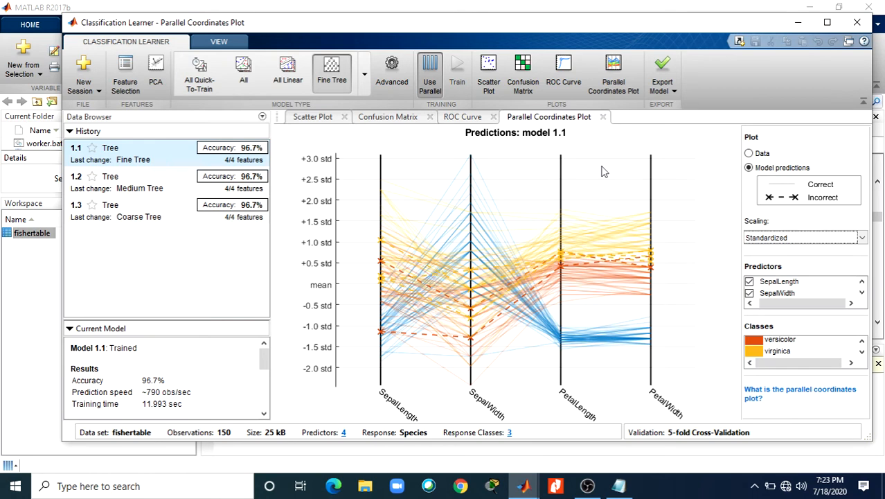
Export the selected Fine Tree model to the workspace as trainedModel
click(676, 89)
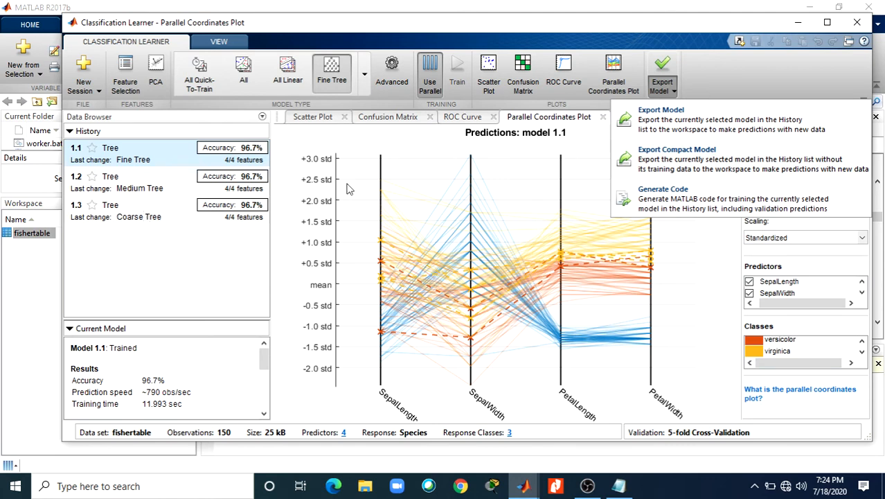
click(651, 122)
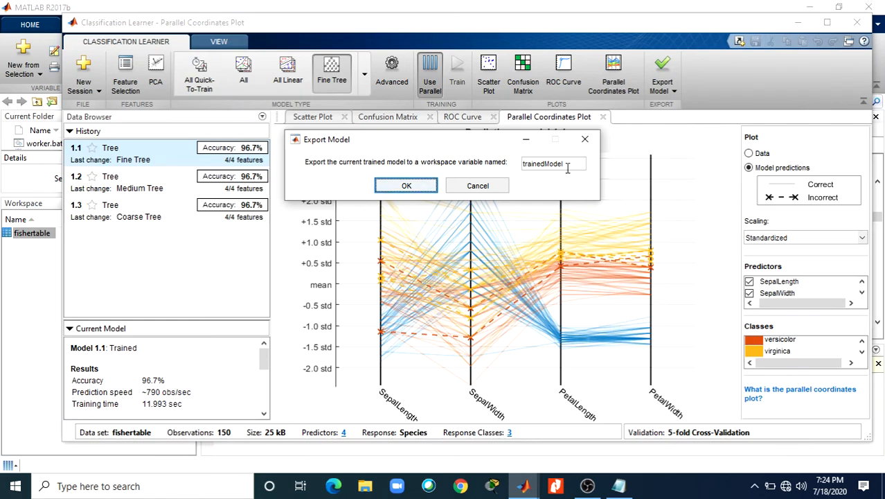
click(383, 194)
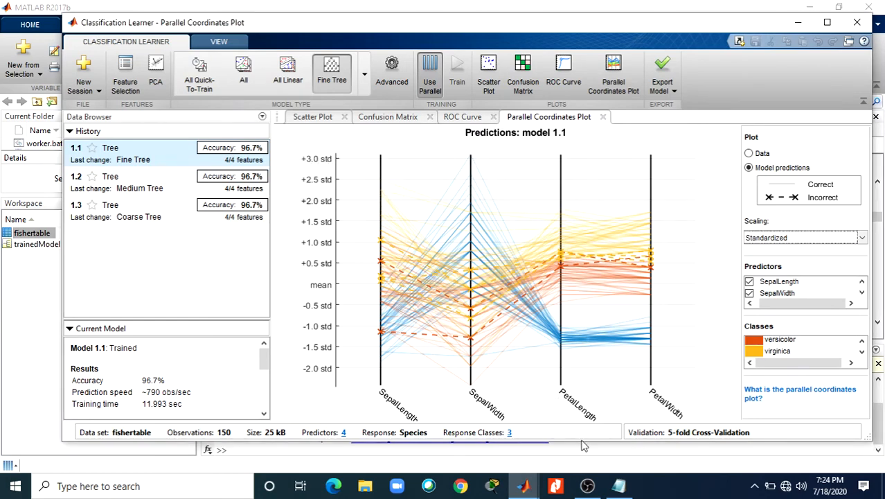
Check the exported model in the main MATLAB window, and copy the view(trainedModel.ClassificationTree,'Mode','graph') line from the Notepad notes
mouse_move(521, 489)
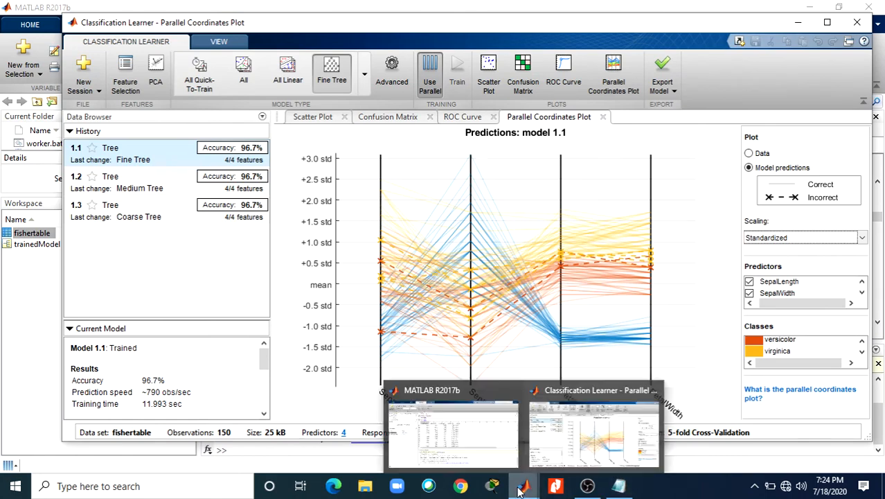
click(481, 454)
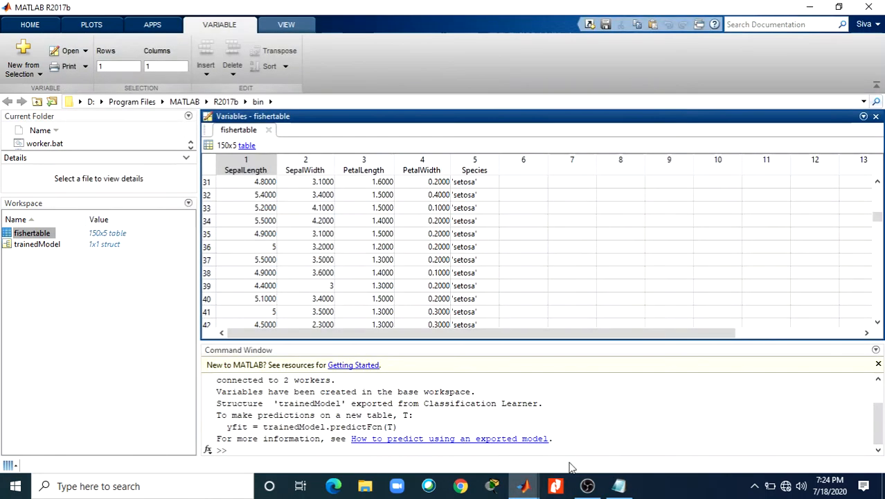
click(619, 485)
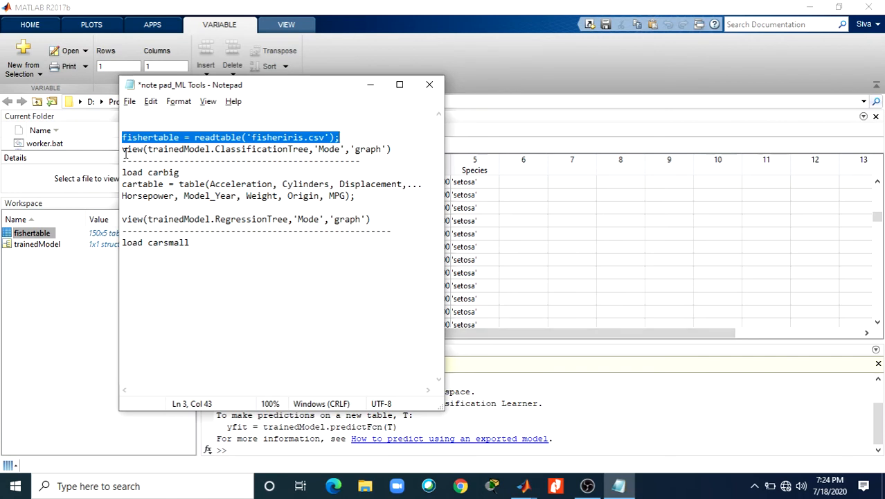
drag(123, 149, 393, 149)
key(ctrl+c)
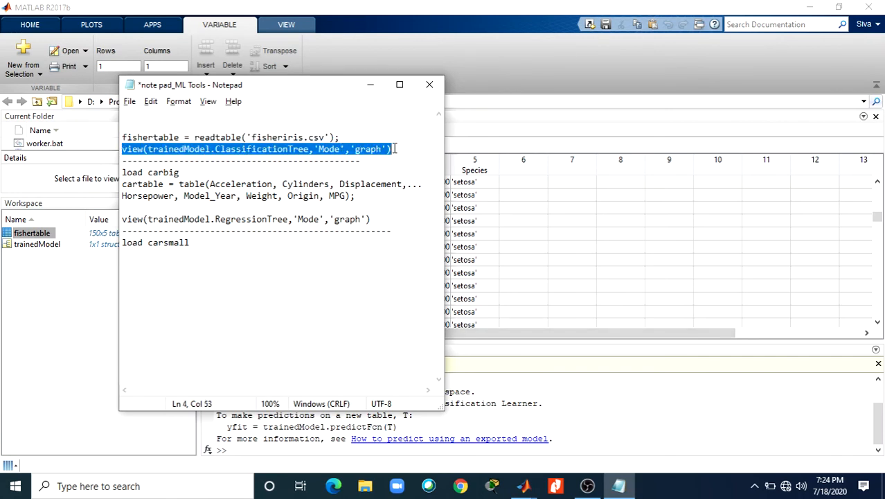
Run view(trainedModel.ClassificationTree,'Mode','graph') in the MATLAB Command Window to draw the decision tree
key(alt+Tab)
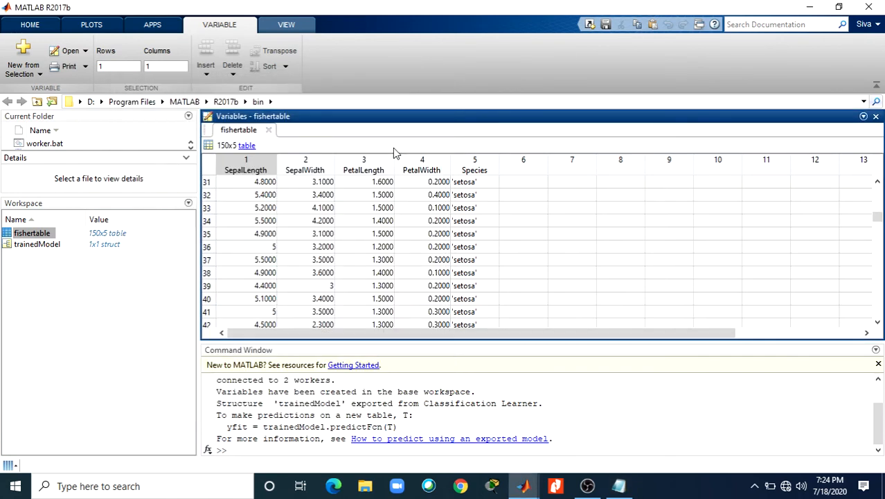
click(235, 450)
key(ctrl+v)
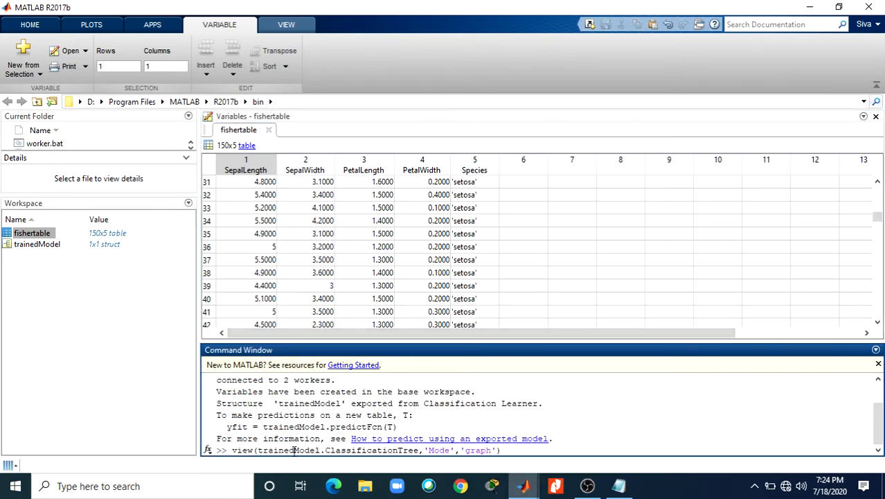
key(Return)
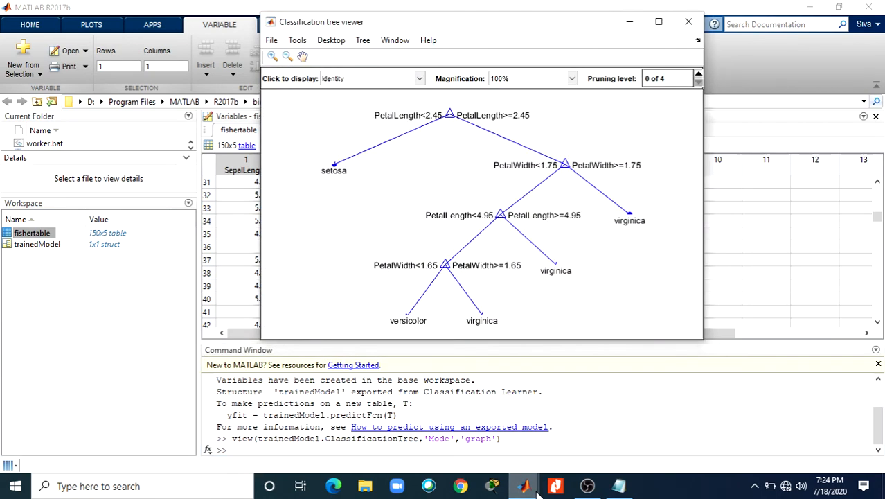
Reposition the Classification tree viewer and set its node display to Variable ranges, finally choosing Class membership
drag(428, 25, 353, 53)
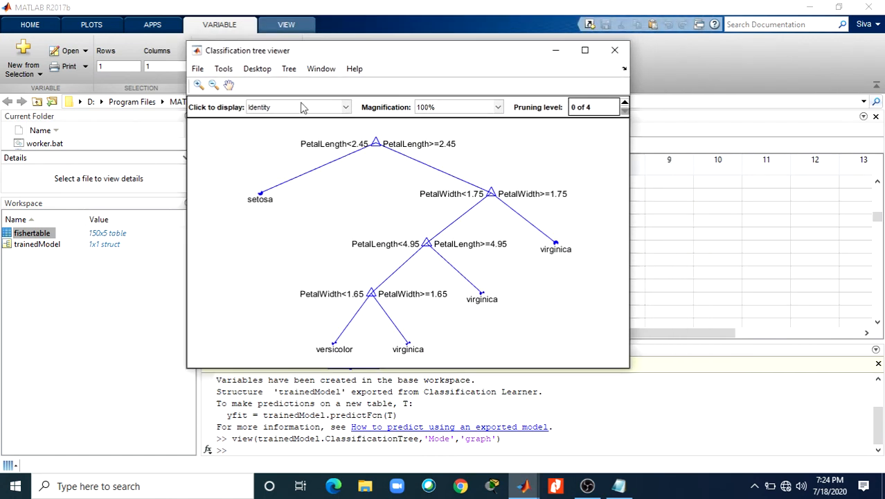
click(347, 108)
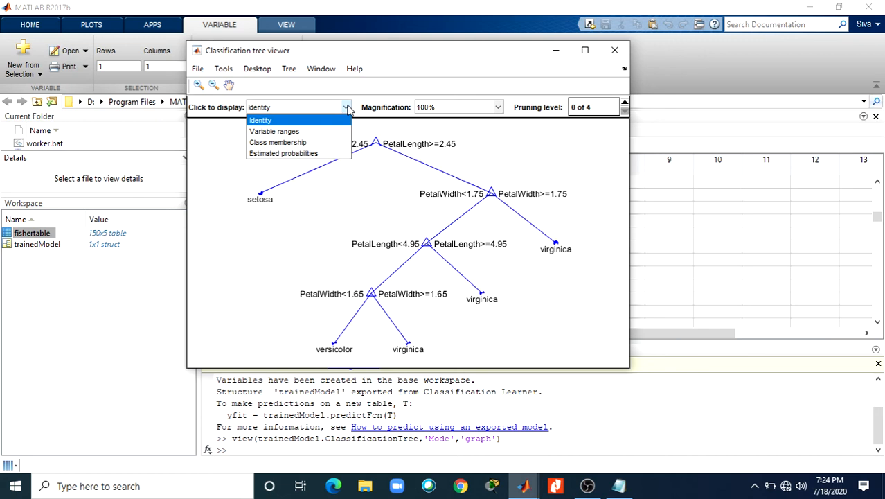
click(326, 131)
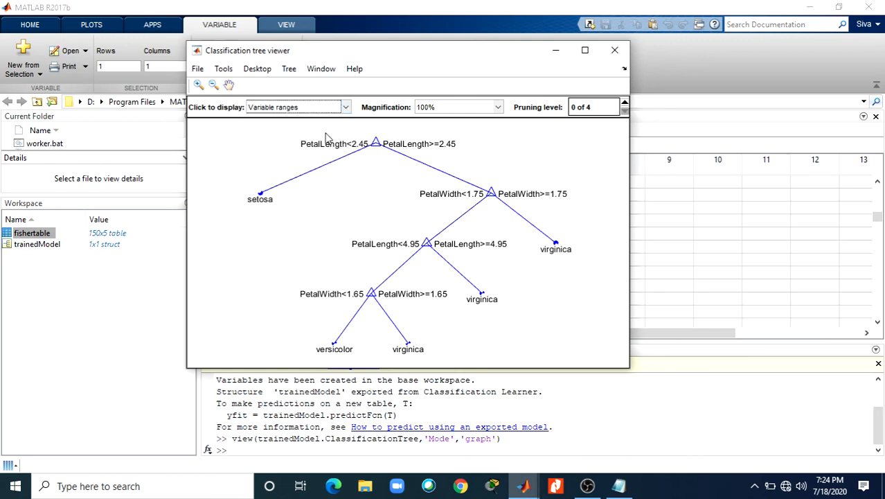
click(346, 108)
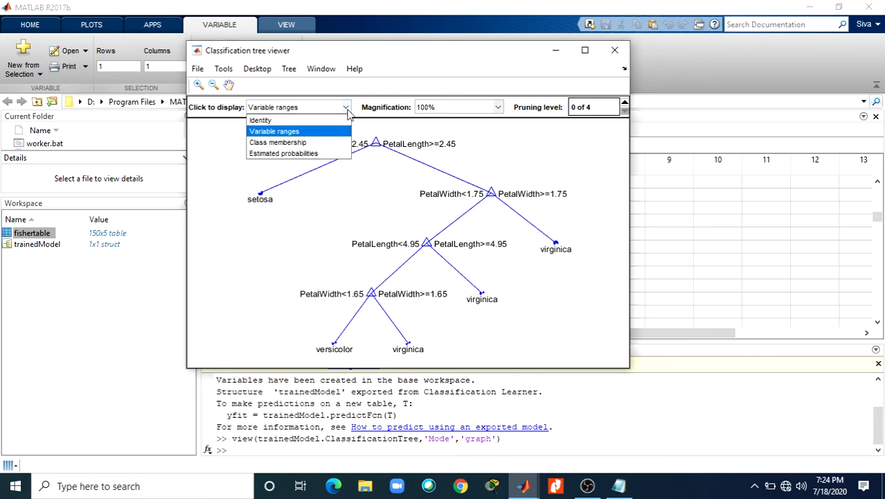
click(316, 144)
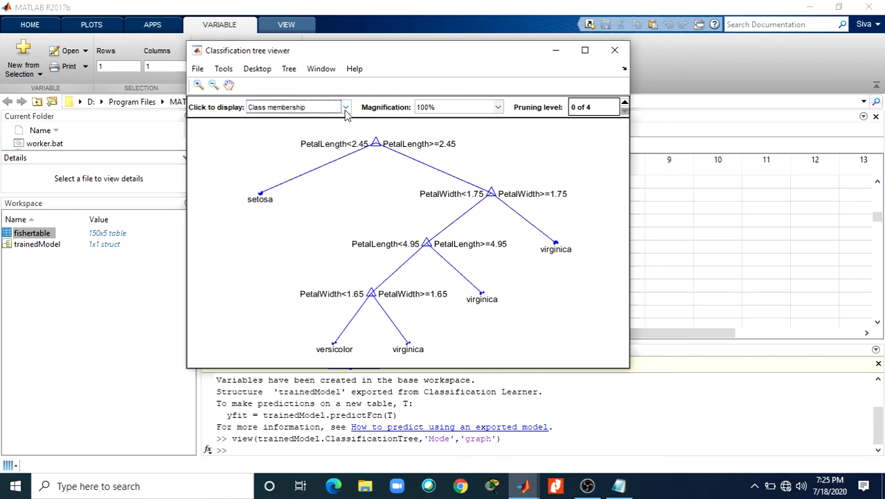
Step the tree's pruning level up to 3 and back to 0 to compare the pruned trees
click(624, 103)
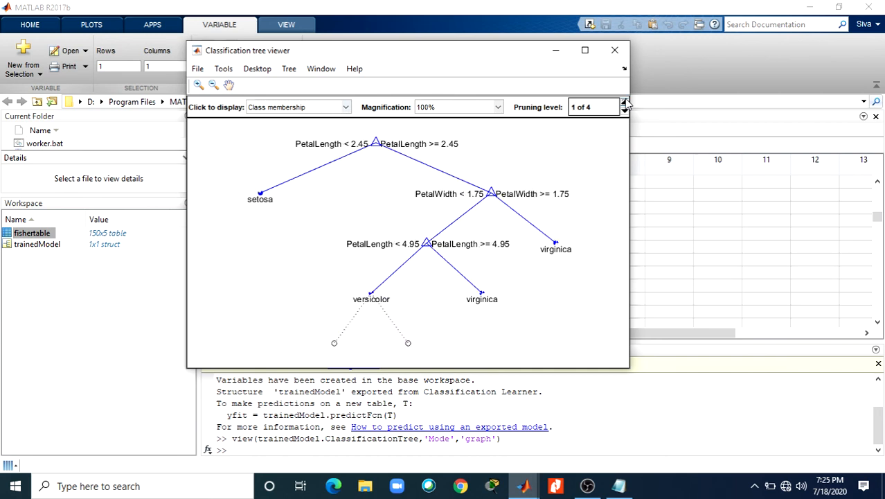
click(624, 103)
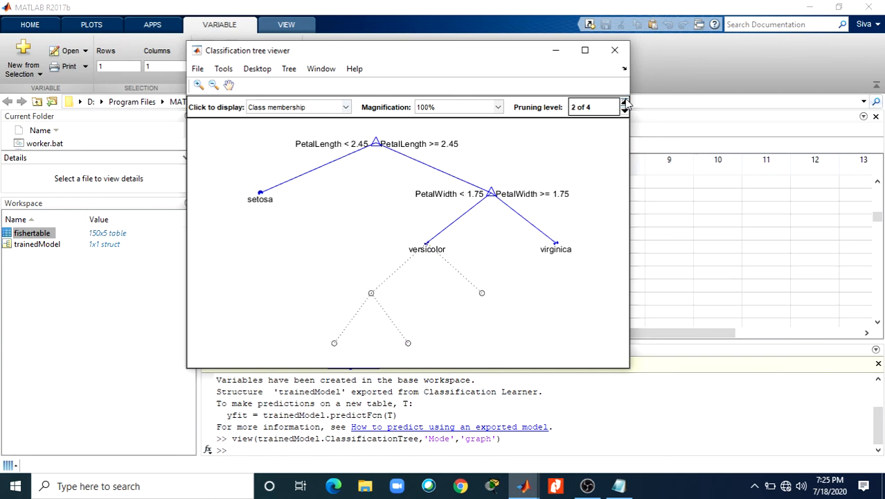
click(624, 103)
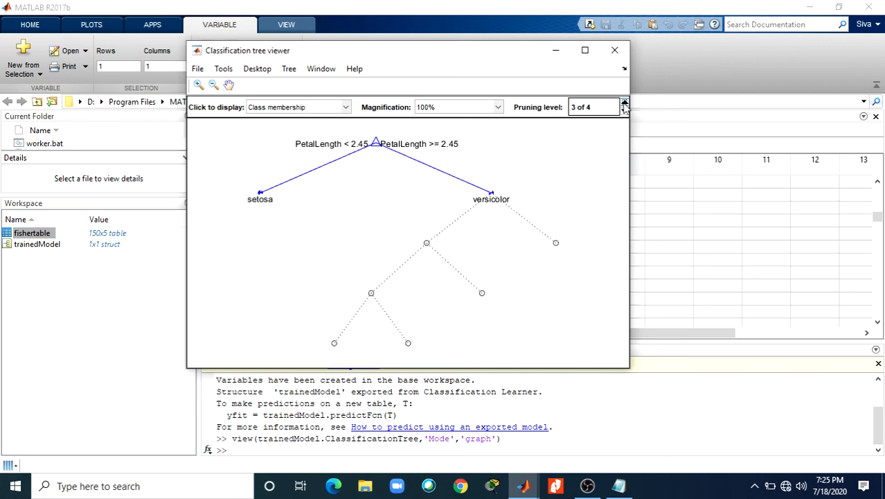
click(625, 110)
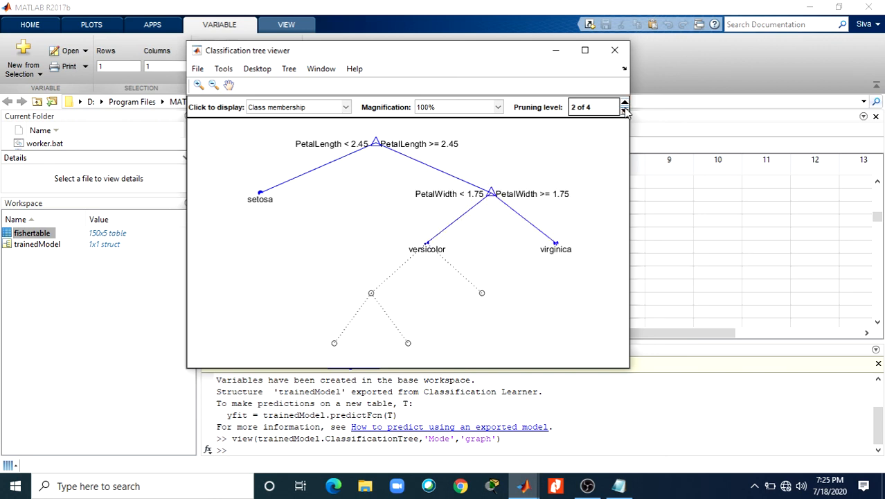
click(625, 111)
click(624, 111)
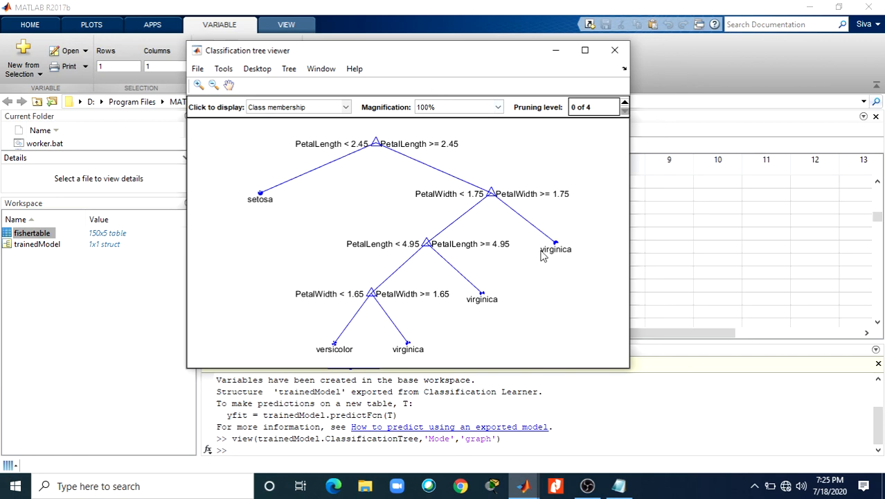
Return to the Classification Learner window and generate MATLAB code for the selected Fine Tree model
click(559, 420)
mouse_move(521, 489)
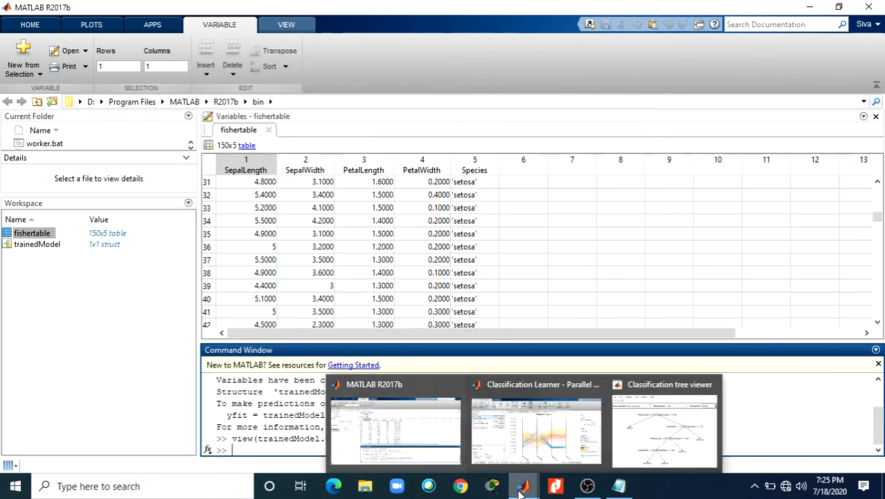
click(652, 421)
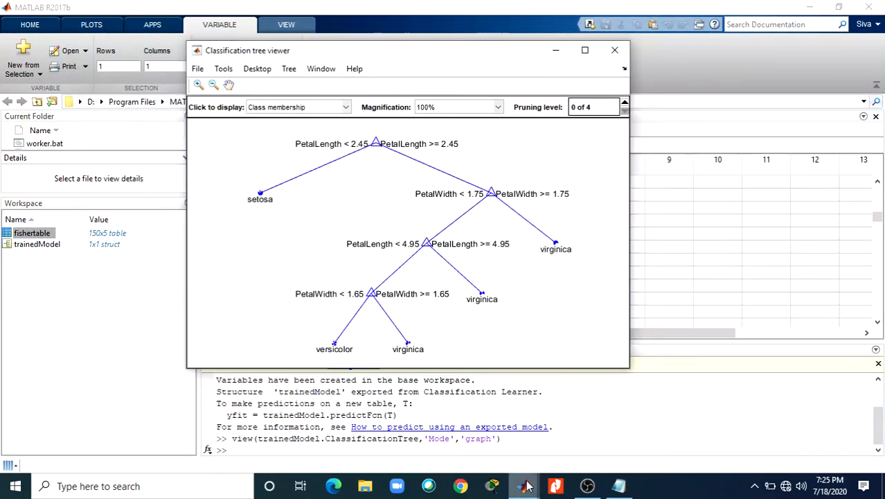
click(517, 443)
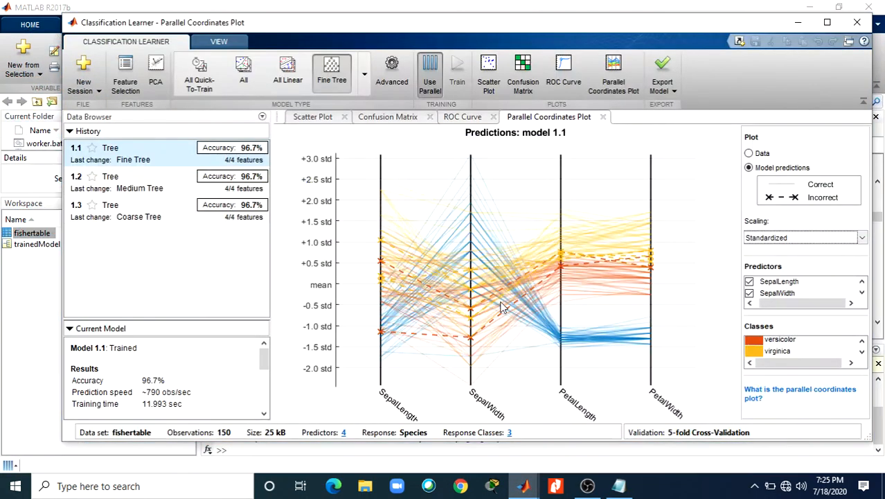
click(670, 90)
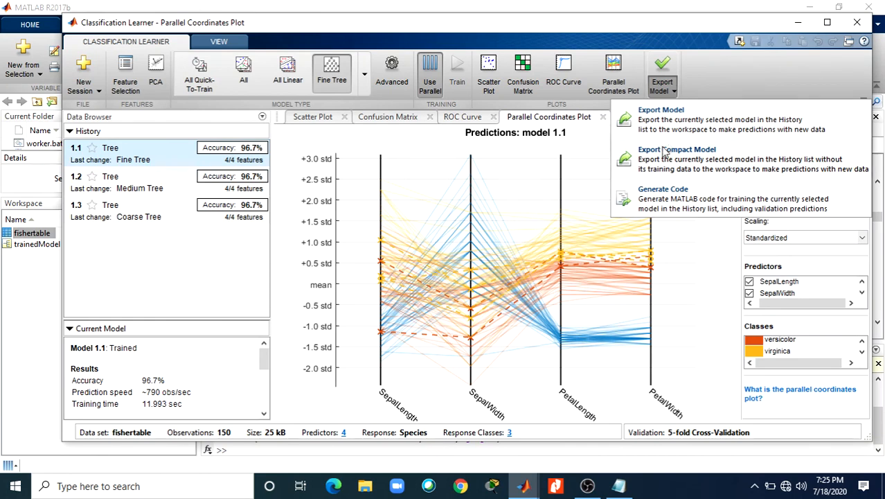
click(679, 208)
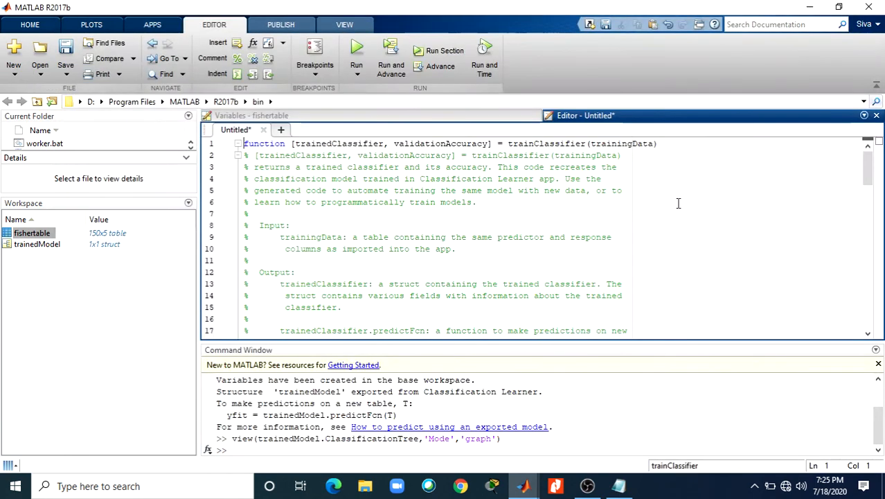
Read the generated trainClassifier function from its header comments through the predictor extraction and the fitctree training call
click(363, 154)
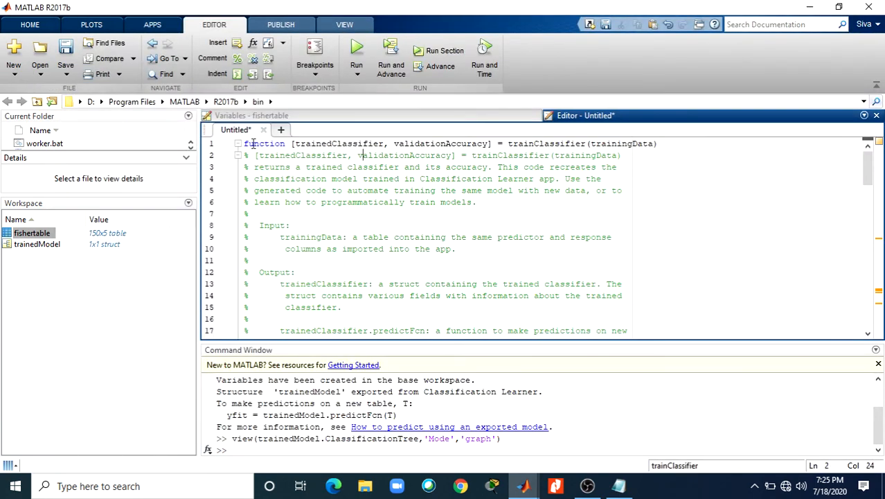
drag(253, 143, 429, 250)
triple_click(430, 253)
click(429, 202)
key(Down)
key(Down)
key(Down)
key(Down)
key(Down)
key(Down)
key(Down)
key(Down)
key(Down)
key(Down)
key(Down)
key(Down)
key(Down)
key(Down)
key(Down)
key(Down)
key(Down)
key(Down)
key(Down)
key(Down)
key(Down)
key(Down)
key(Down)
key(Down)
key(Down)
key(Down)
key(Down)
key(Down)
key(Down)
key(Down)
key(Down)
key(Down)
key(Down)
key(Down)
key(Down)
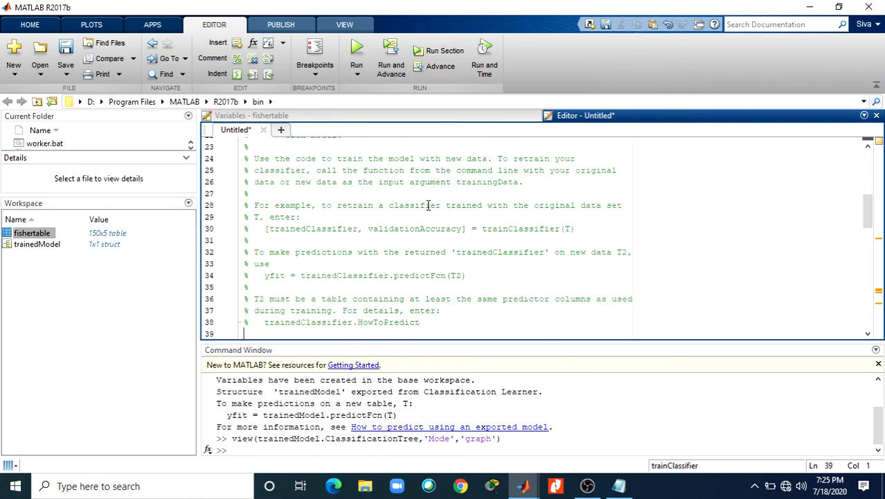
key(Down)
key(Down)
key(Down)
key(Down)
key(Down)
key(Down)
key(Down)
key(Down)
key(Down)
key(Down)
key(Down)
key(Down)
key(Down)
key(Down)
key(Down)
key(Down)
key(Down)
key(Down)
key(Down)
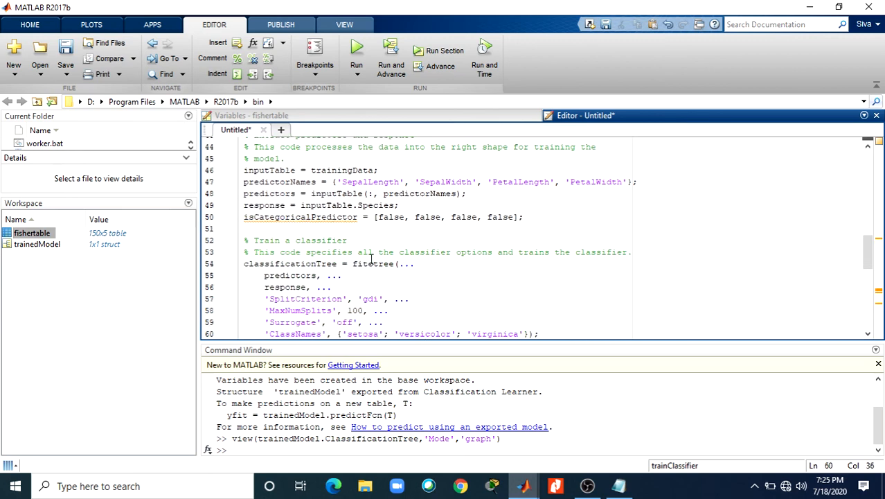
Examine the rest of the generated code, covering the result struct, cross-validation, validation predictions and validation accuracy
click(355, 280)
key(Down)
key(Down)
key(Down)
key(Down)
key(Down)
key(Down)
key(Down)
key(Down)
key(Down)
key(Down)
key(Down)
key(Down)
key(Down)
key(Down)
key(Down)
key(Down)
key(Down)
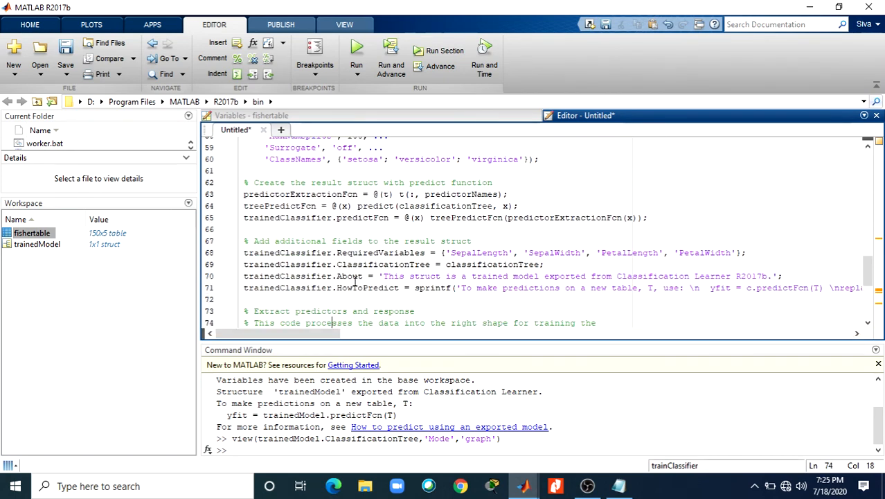
key(Down)
key(Down)
key(Down)
key(Down)
key(Down)
key(Down)
key(Down)
key(Down)
key(Down)
key(Down)
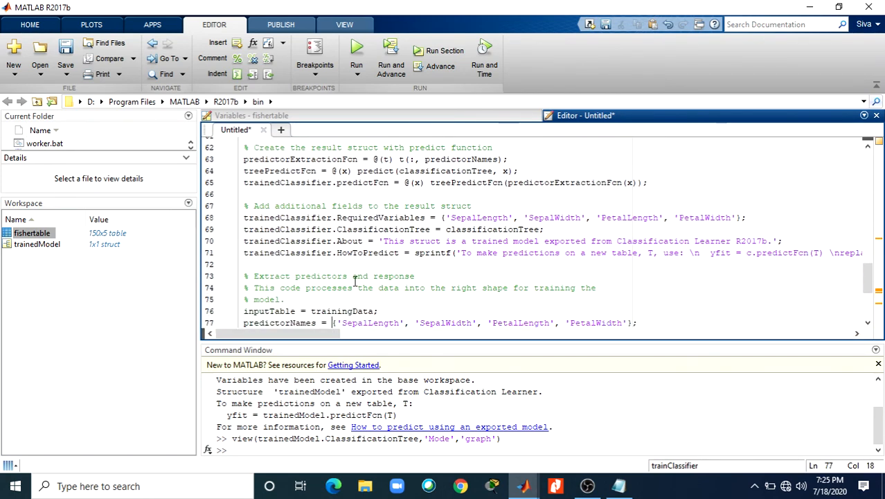
key(Down)
key(Down)
key(Down)
key(Down)
key(Down)
key(Down)
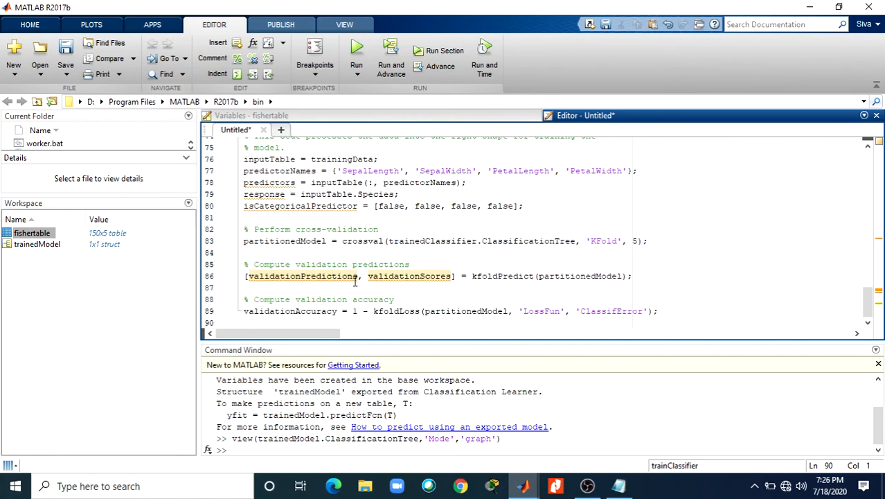
Open the trainedModel struct to inspect its fields, and revisit the classification tree viewer and the Classification Learner window
double_click(39, 245)
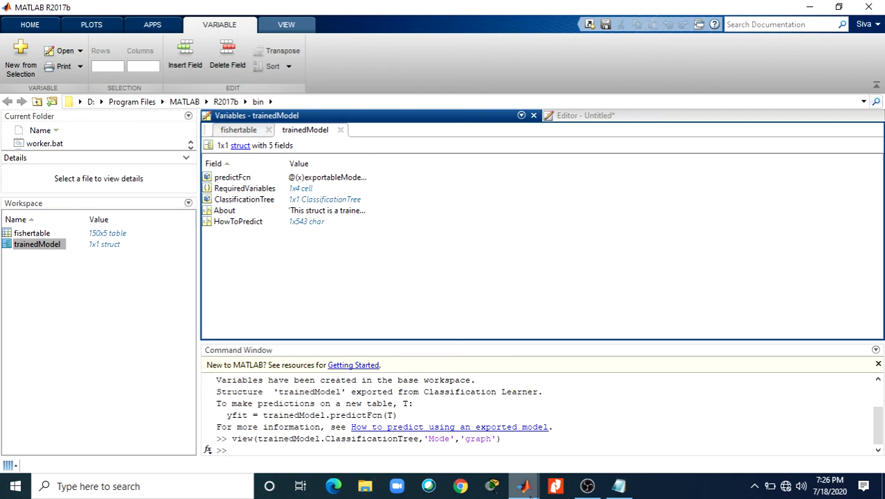
mouse_move(523, 485)
click(641, 450)
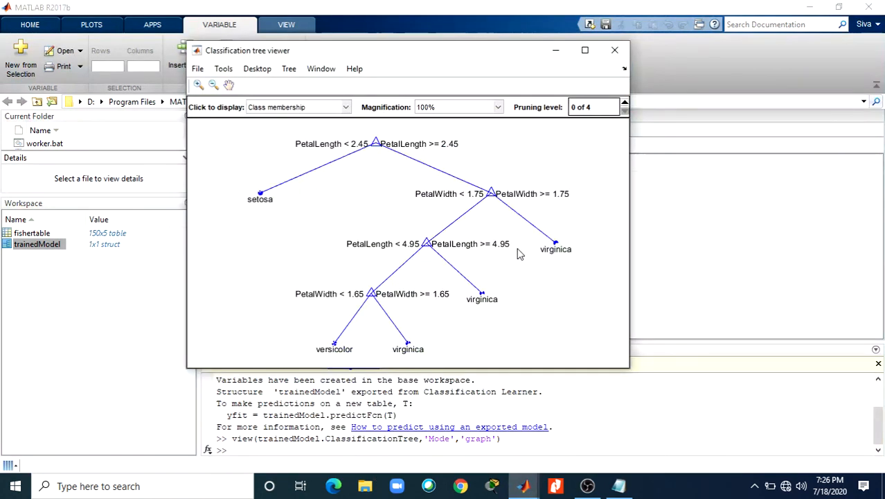
mouse_move(527, 486)
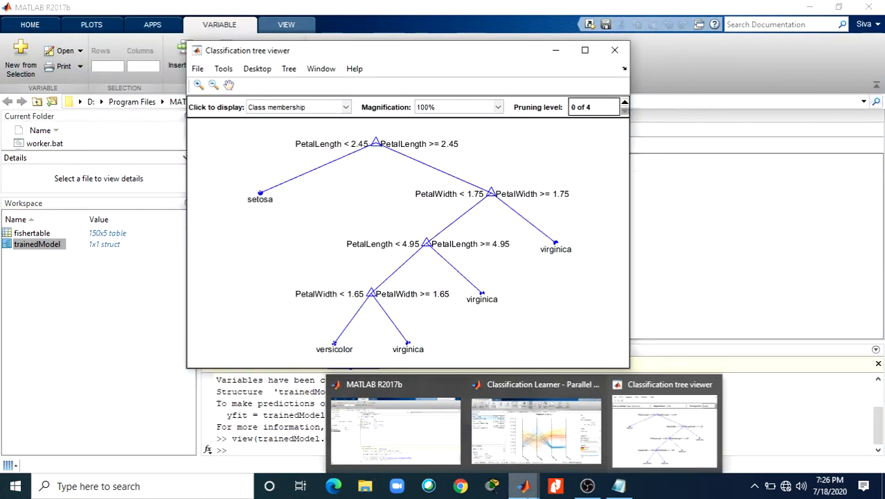
click(542, 442)
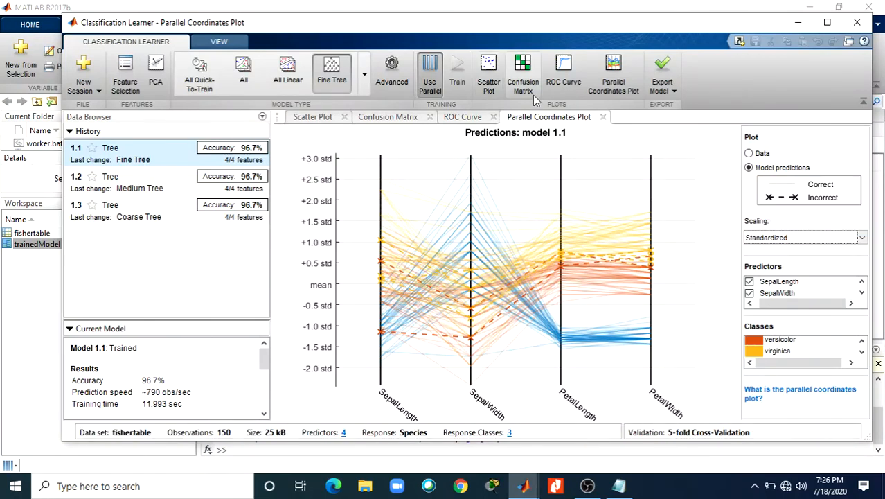